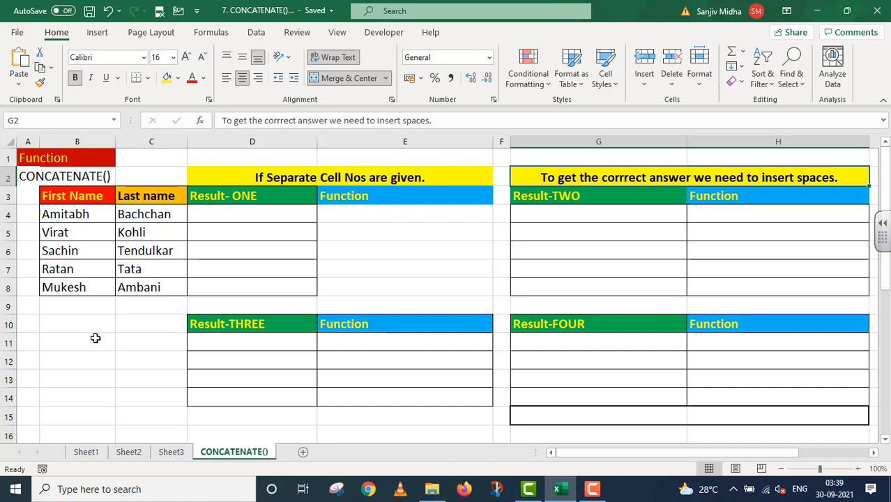
{"action": "scroll", "coordinate": [100, 342], "scroll_direction": "down", "scroll_amount": 5}
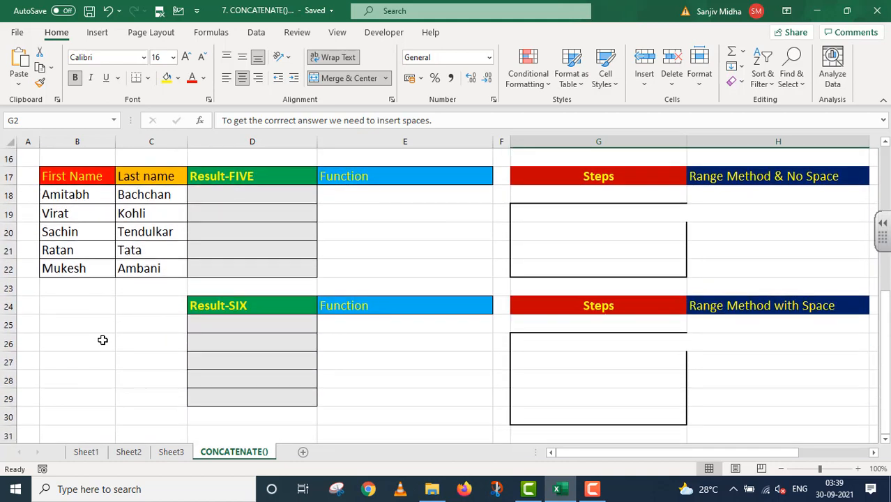
{"action": "scroll", "coordinate": [102, 340], "scroll_direction": "up", "scroll_amount": 5}
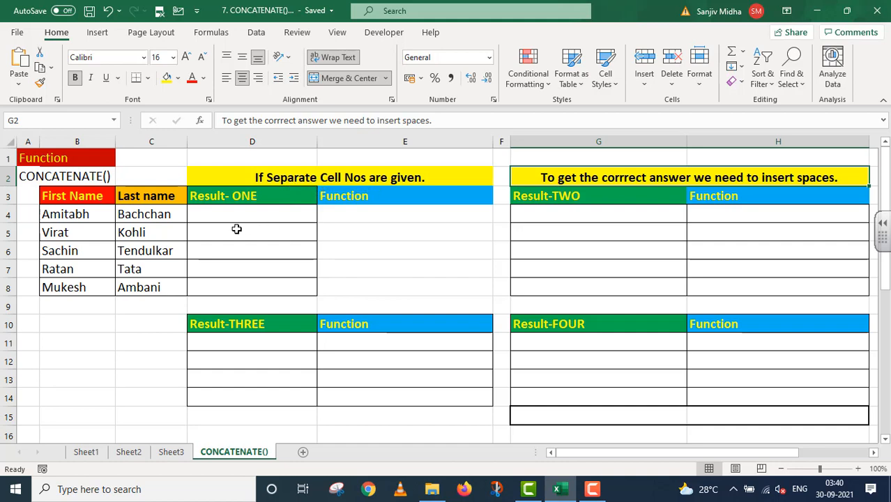
- Enter =CONCATENATE(B4,C4) in D4 under Result-ONE and fill the formula down to D8
{"action": "double_click", "coordinate": [209, 214]}
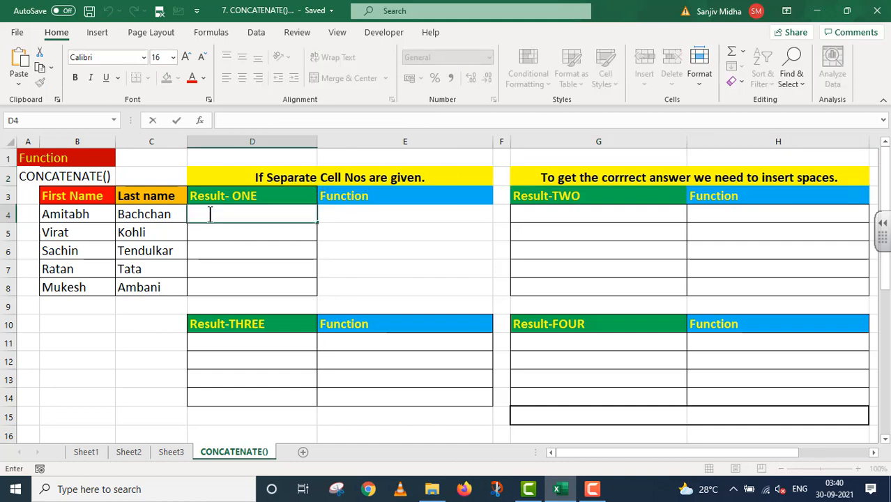
{"action": "type", "text": "=CONC"}
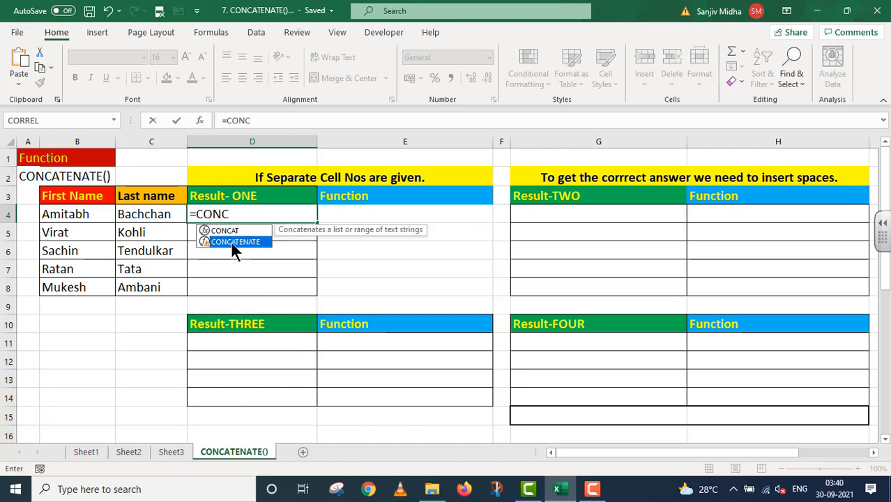
{"action": "double_click", "coordinate": [230, 242]}
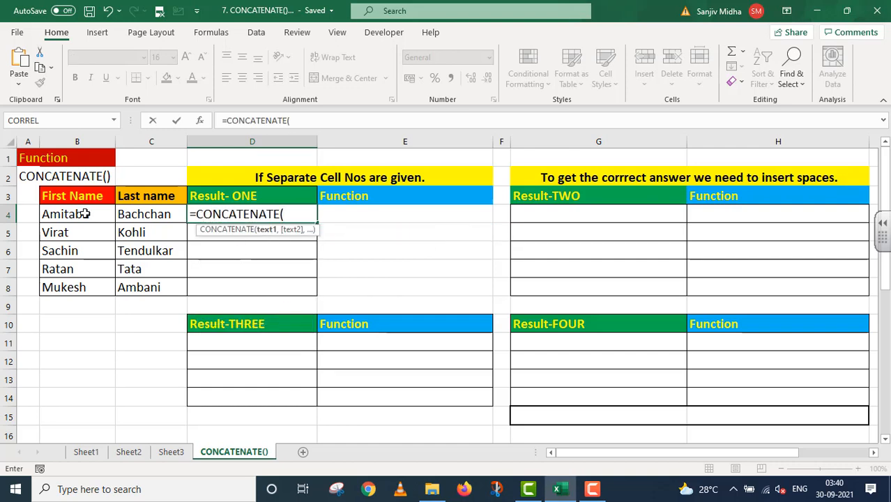
{"action": "left_click", "coordinate": [85, 214]}
{"action": "type", "text": ","}
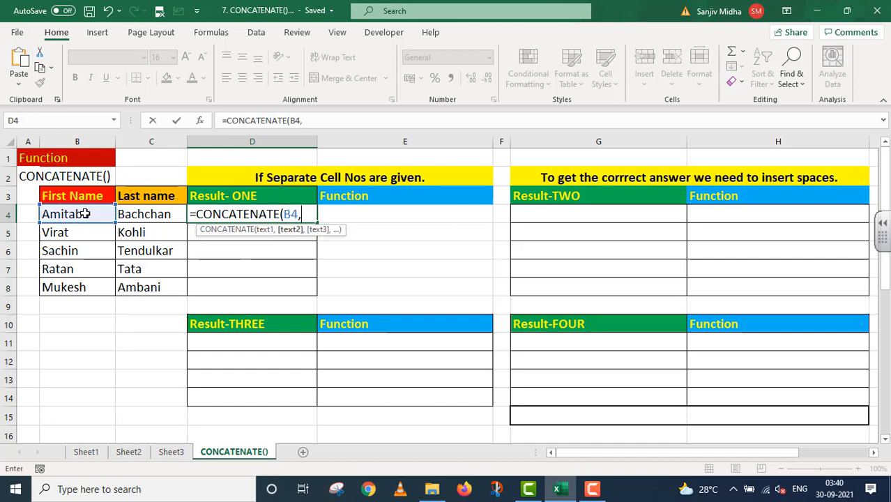
{"action": "left_click", "coordinate": [142, 214]}
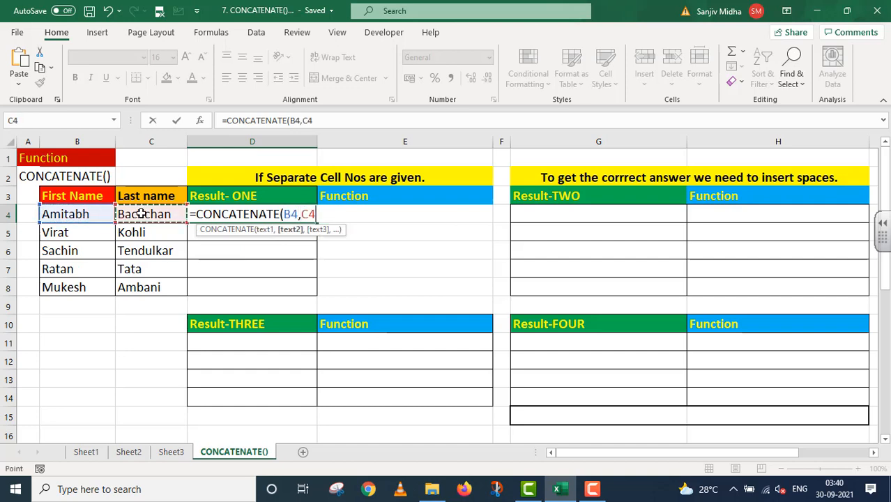
{"action": "type", "text": ")"}
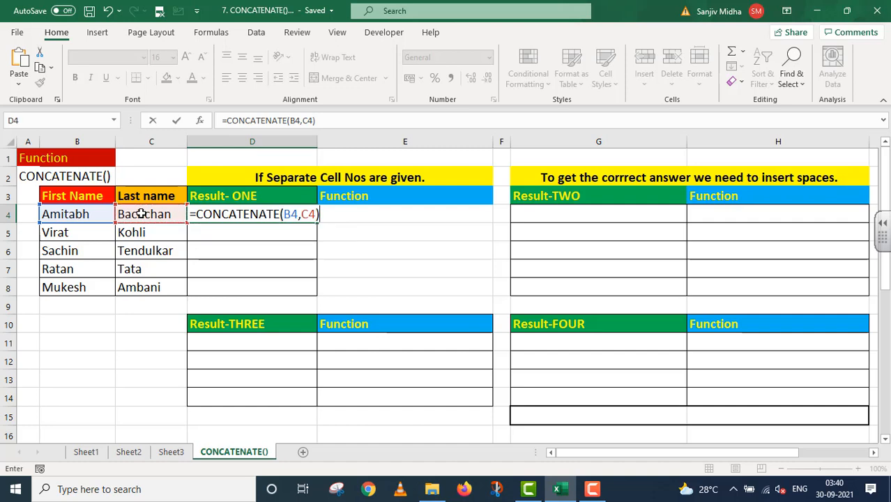
{"action": "key", "text": "Return"}
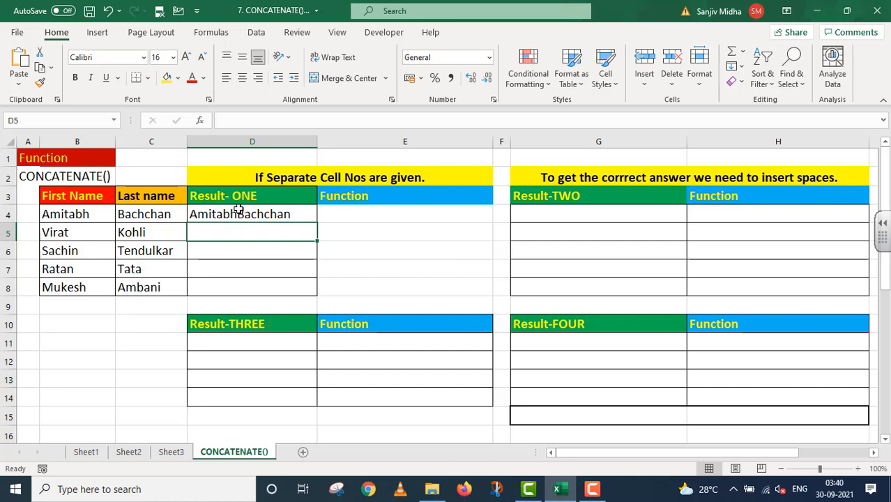
{"action": "left_click", "coordinate": [299, 215]}
{"action": "left_click_drag", "start_coordinate": [317, 221], "coordinate": [315, 292]}
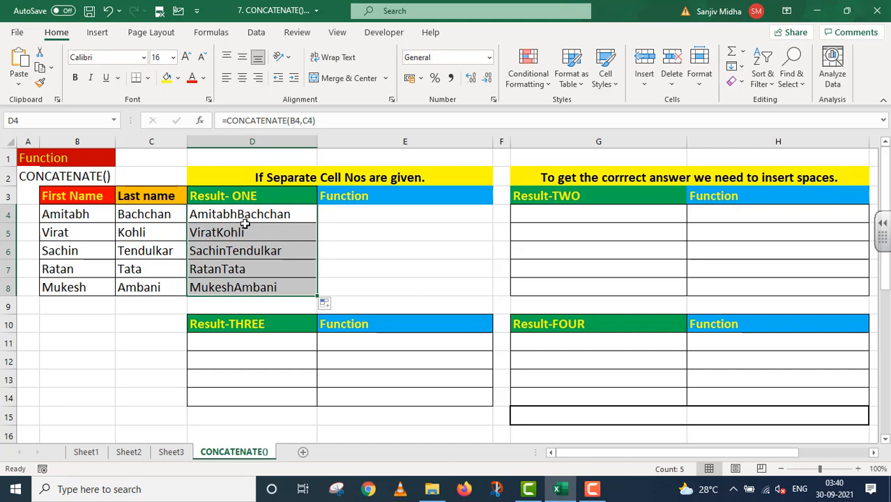
- Copy the formula text from D4 into E4 and prefix it with an apostrophe to show it as plain text
{"action": "left_click", "coordinate": [330, 213]}
{"action": "left_click", "coordinate": [313, 214]}
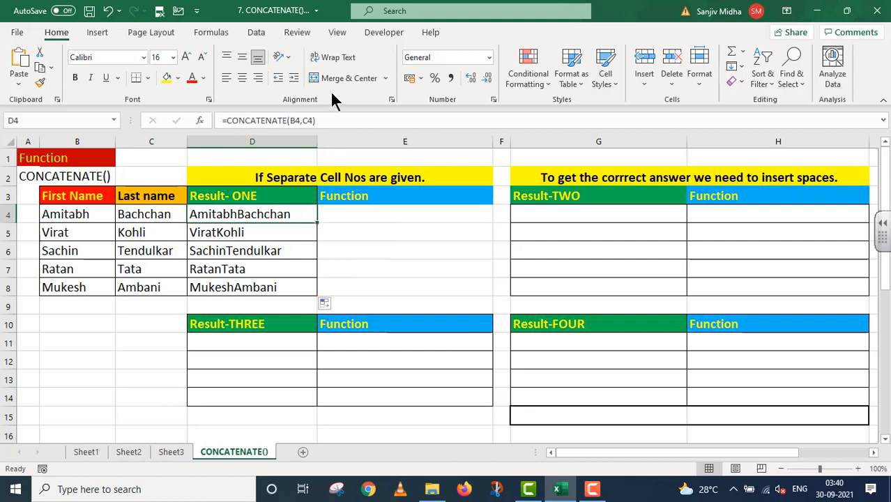
{"action": "left_click_drag", "start_coordinate": [325, 119], "coordinate": [195, 132]}
{"action": "key", "text": "ctrl+c"}
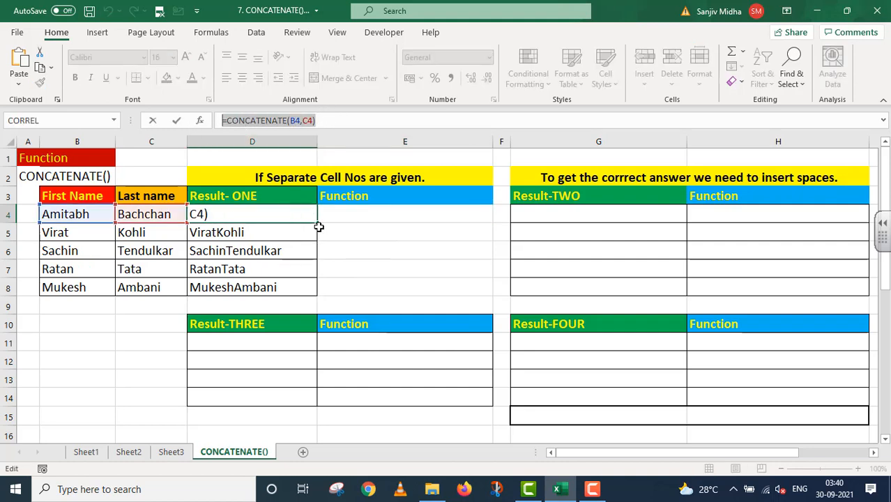
{"action": "key", "text": "Return"}
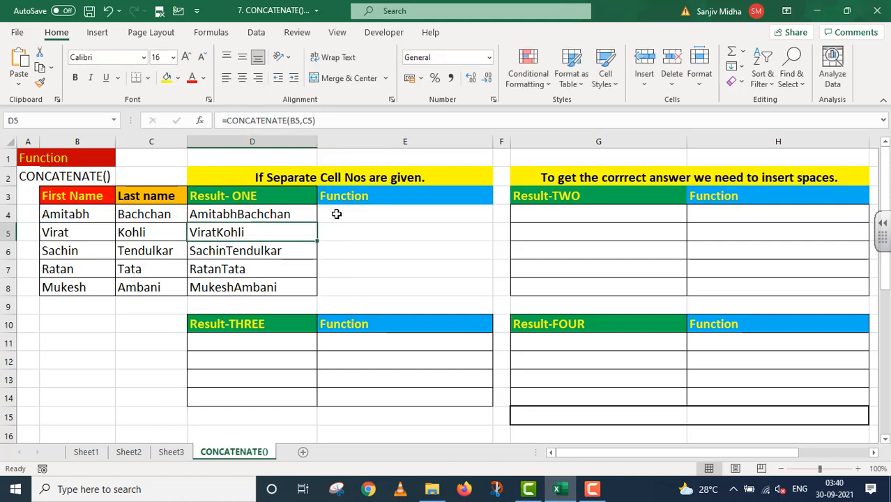
{"action": "double_click", "coordinate": [336, 217]}
{"action": "key", "text": "ctrl+v"}
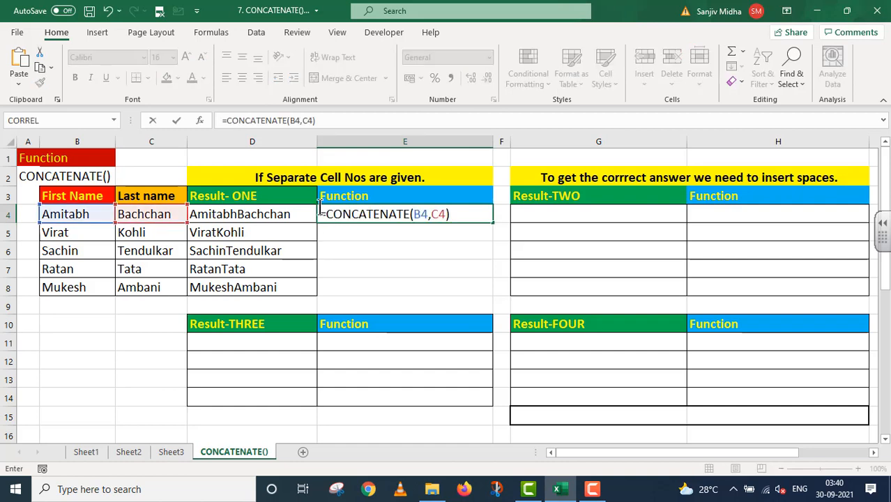
{"action": "left_click", "coordinate": [322, 216]}
{"action": "type", "text": "'"}
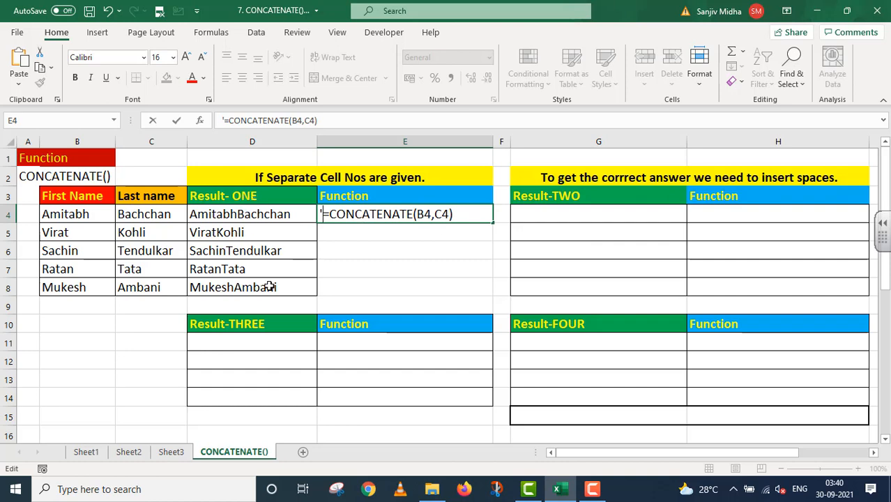
- Enter =CONCATENATE(B4," ",C4) in G4 under Result-TWO and fill the formula down to G8
{"action": "left_click", "coordinate": [546, 212]}
{"action": "double_click", "coordinate": [557, 221]}
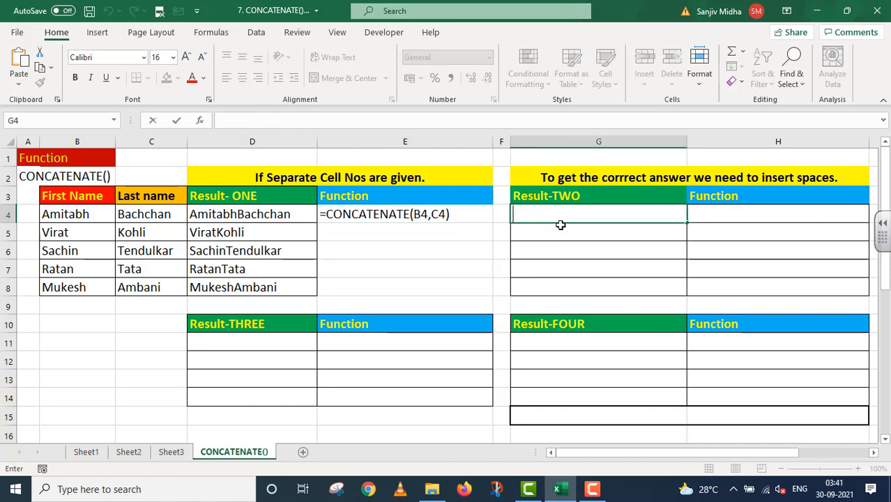
{"action": "type", "text": "="}
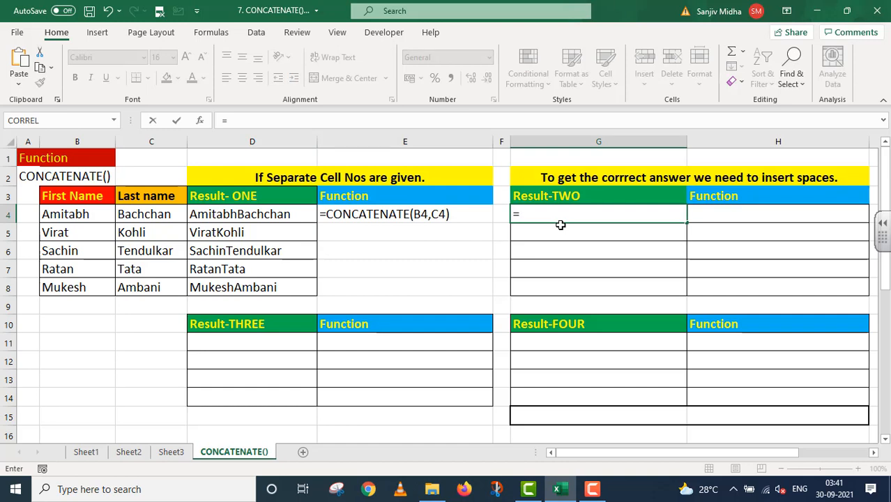
{"action": "type", "text": "CONC"}
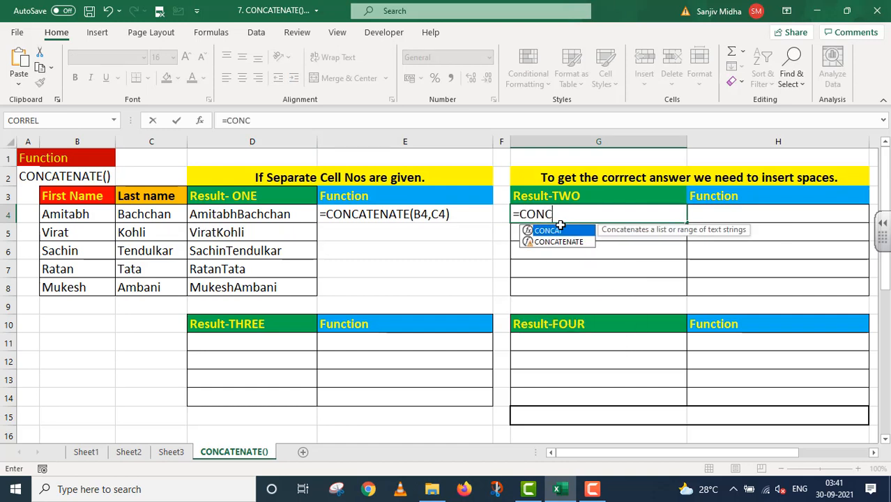
{"action": "double_click", "coordinate": [573, 241]}
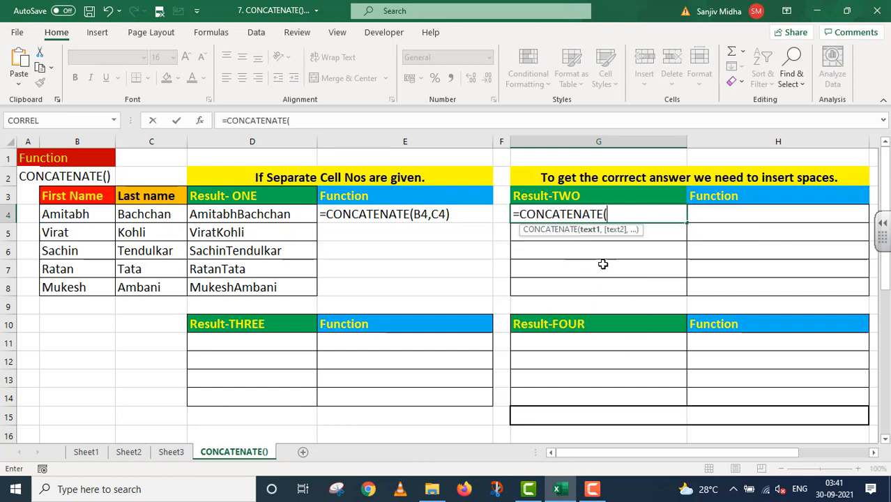
{"action": "left_click", "coordinate": [67, 211]}
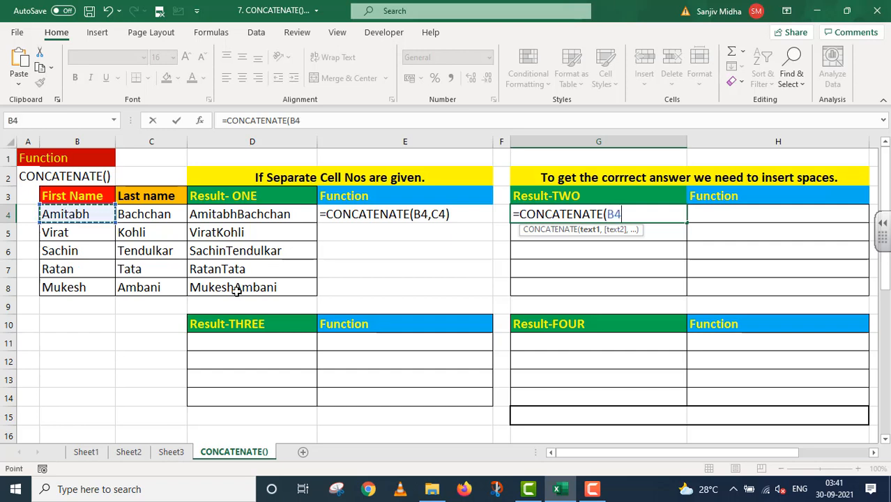
{"action": "type", "text": ","}
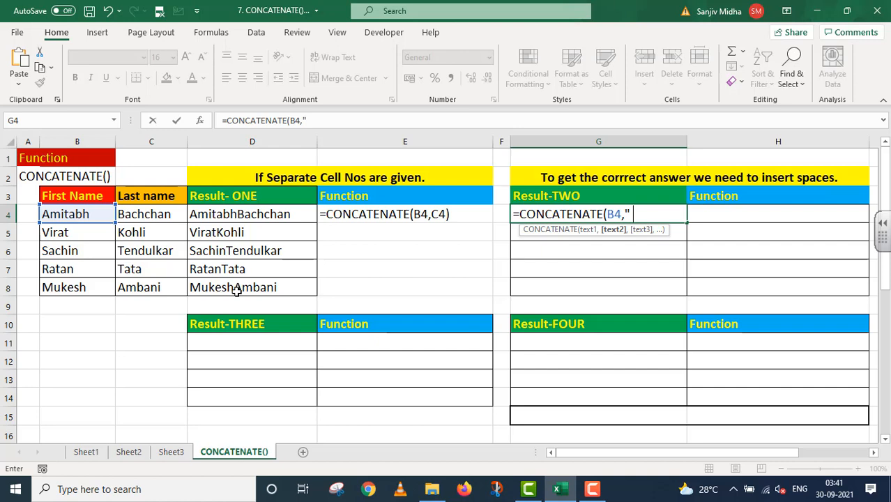
{"action": "type", "text": "\" \","}
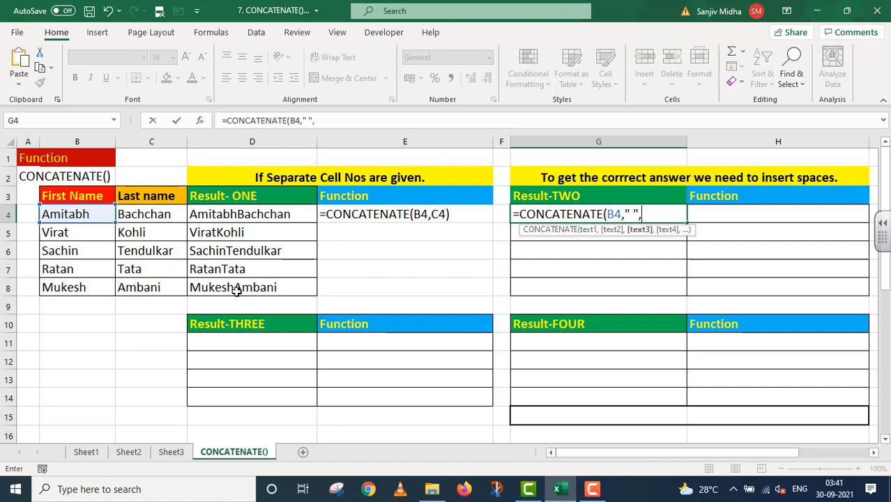
{"action": "left_click", "coordinate": [166, 216]}
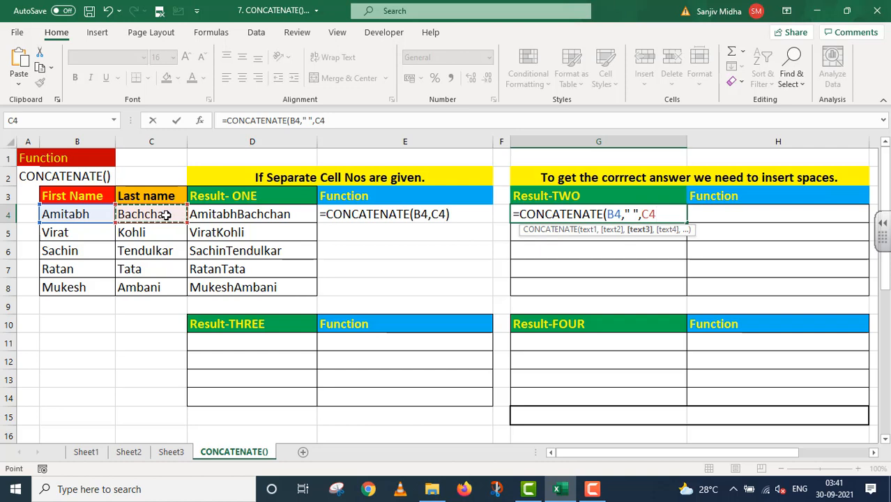
{"action": "type", "text": ")"}
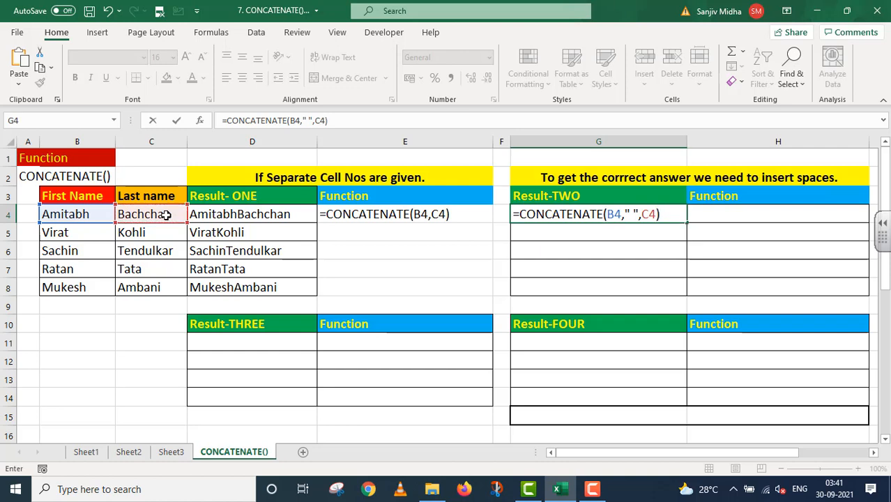
{"action": "key", "text": "Return"}
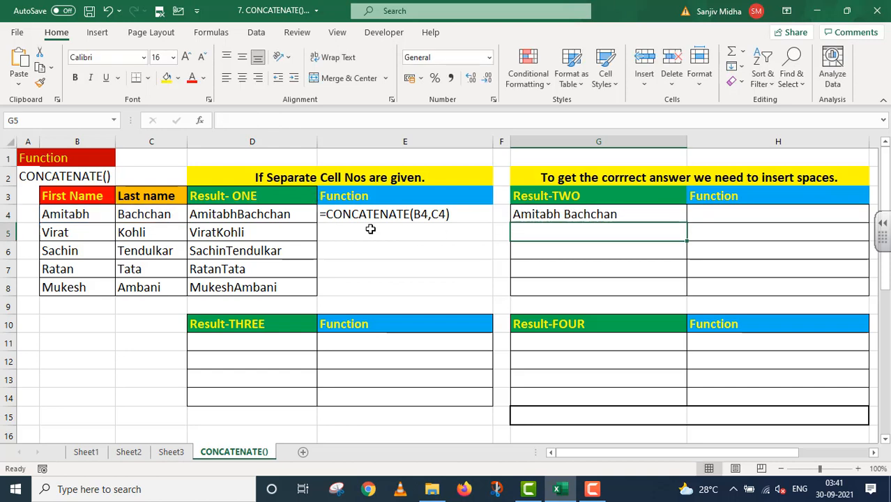
{"action": "left_click", "coordinate": [620, 215]}
{"action": "left_click_drag", "start_coordinate": [686, 223], "coordinate": [680, 291]}
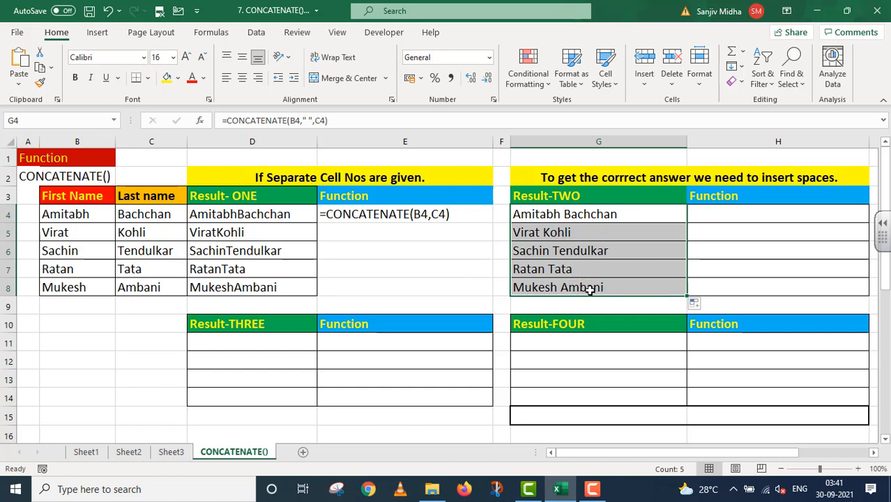
- Copy the formula text from G4 into H4 and prefix it with an apostrophe to show it as plain text
{"action": "left_click", "coordinate": [642, 216]}
{"action": "double_click", "coordinate": [642, 216]}
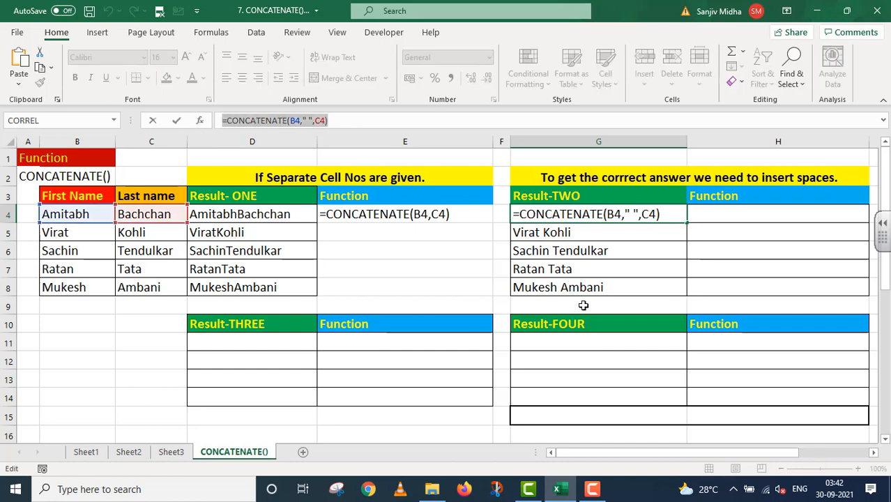
{"action": "key", "text": "Return"}
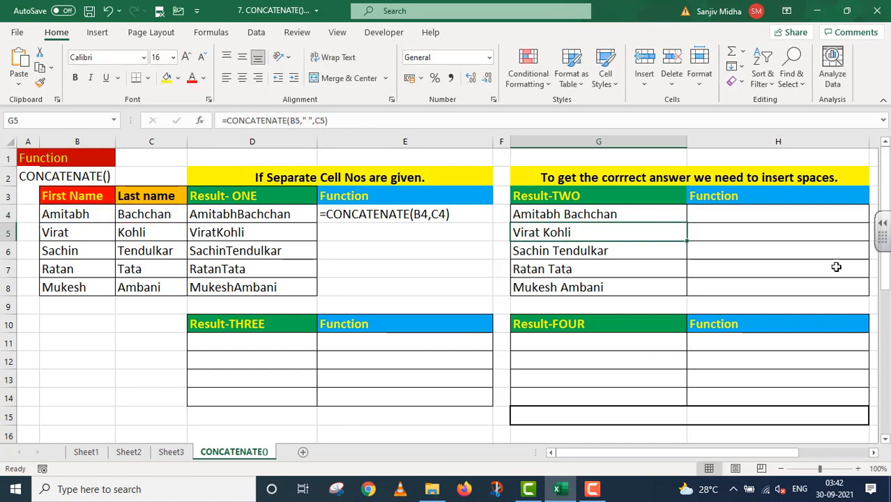
{"action": "double_click", "coordinate": [707, 219]}
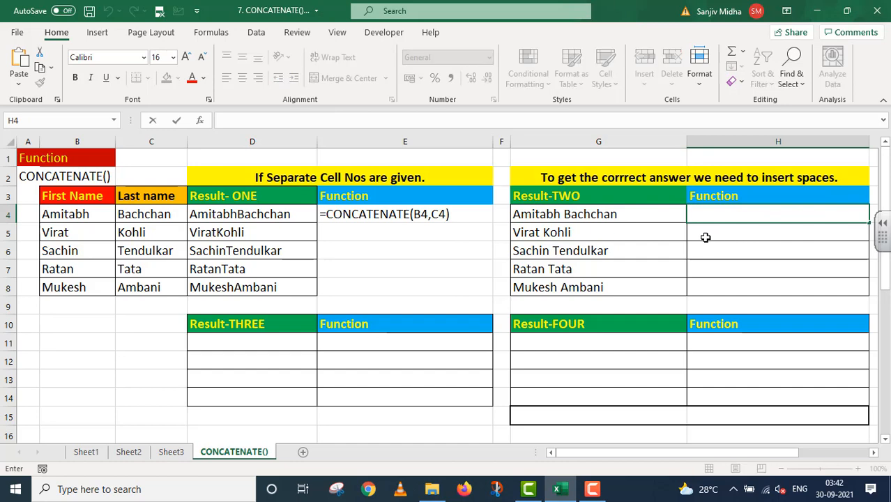
{"action": "key", "text": "ctrl+v"}
{"action": "type", "text": ")"}
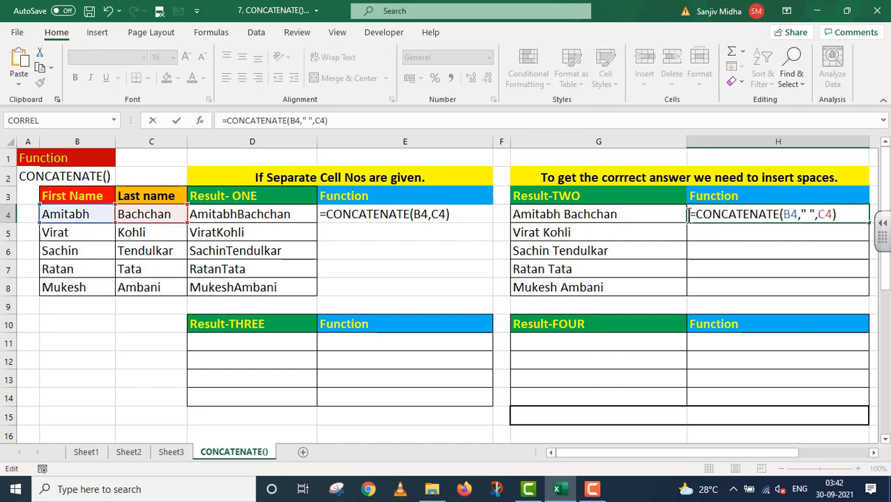
{"action": "type", "text": "'"}
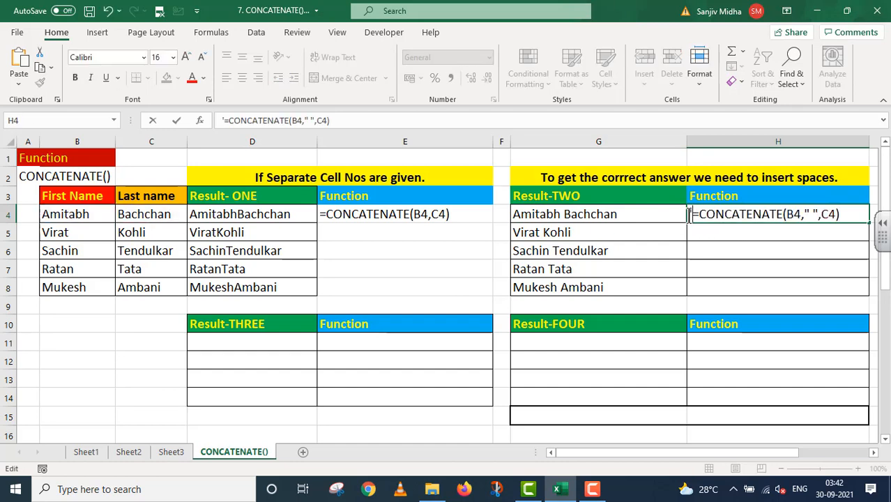
- Enter =CONCATENATE(C4,",",B4) in D11 under Result-THREE
{"action": "double_click", "coordinate": [276, 340]}
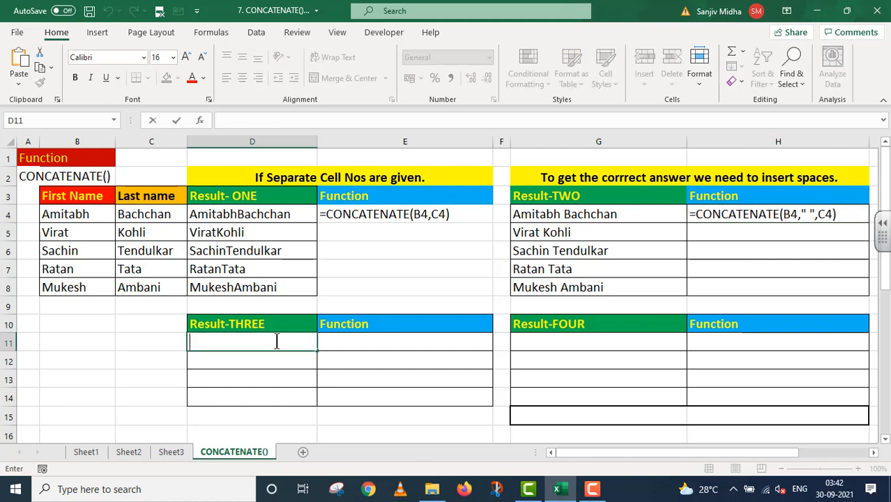
{"action": "type", "text": "="}
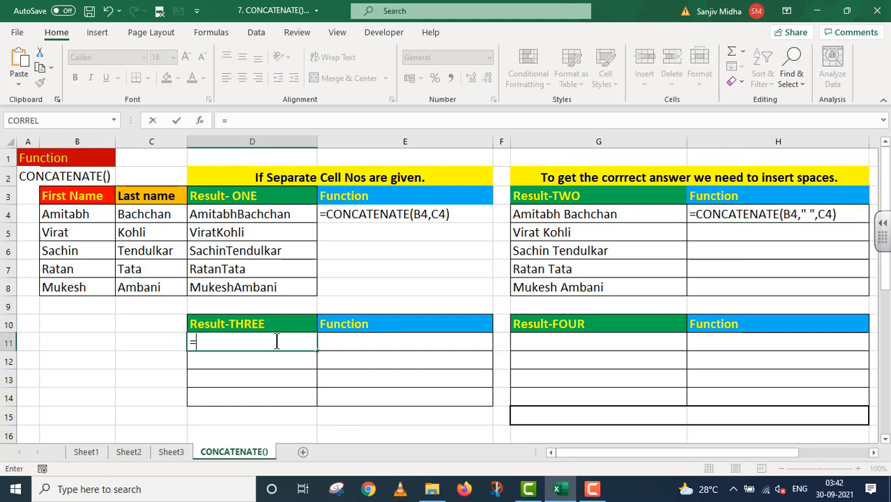
{"action": "type", "text": "CONC"}
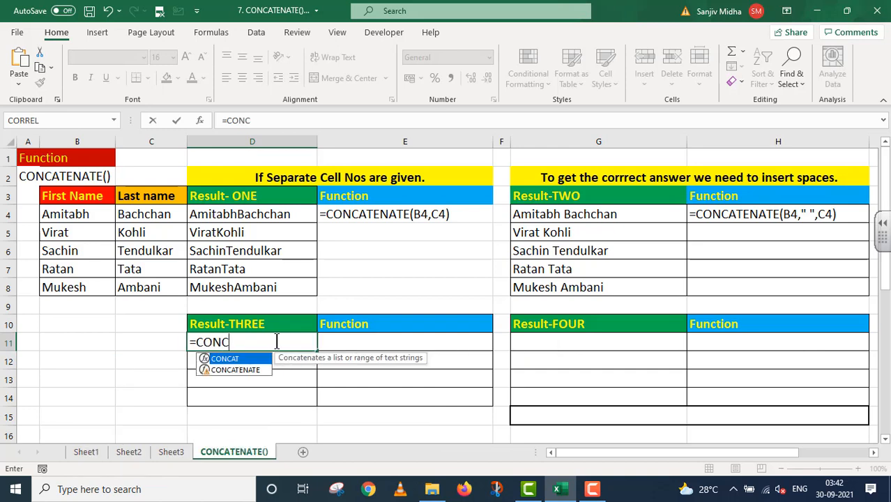
{"action": "double_click", "coordinate": [255, 372]}
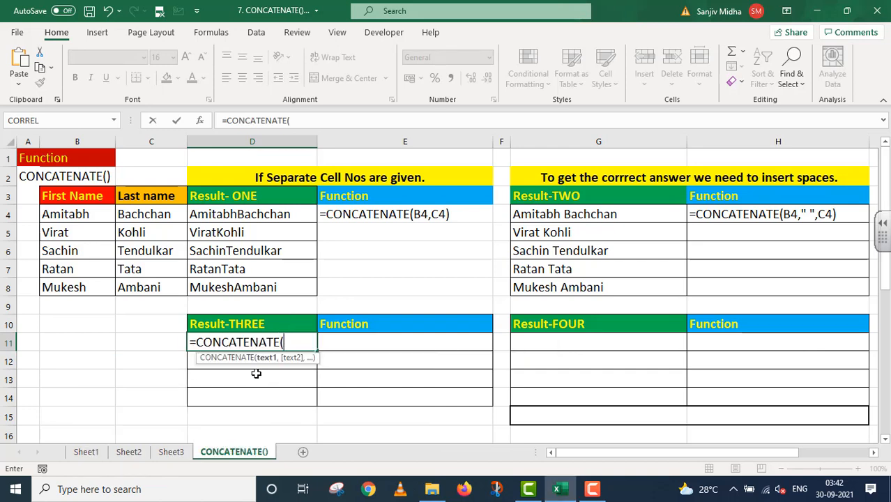
{"action": "left_click", "coordinate": [150, 215]}
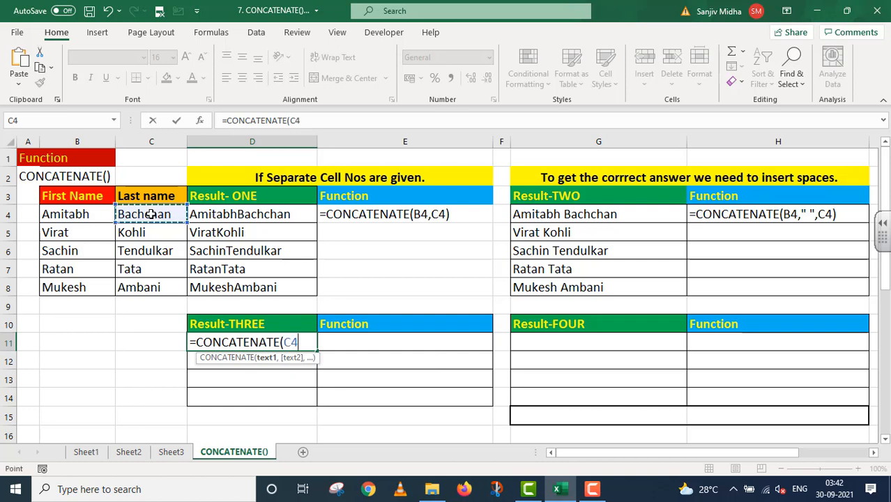
{"action": "type", "text": ",\","}
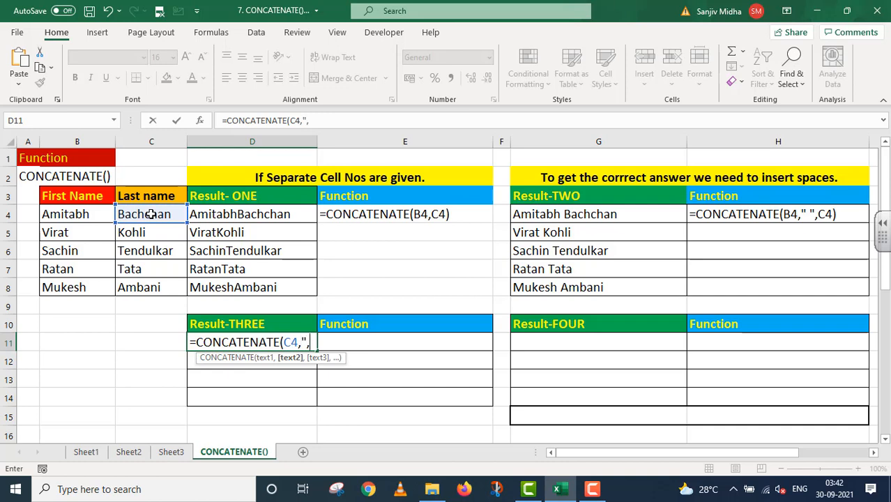
{"action": "type", "text": "\","}
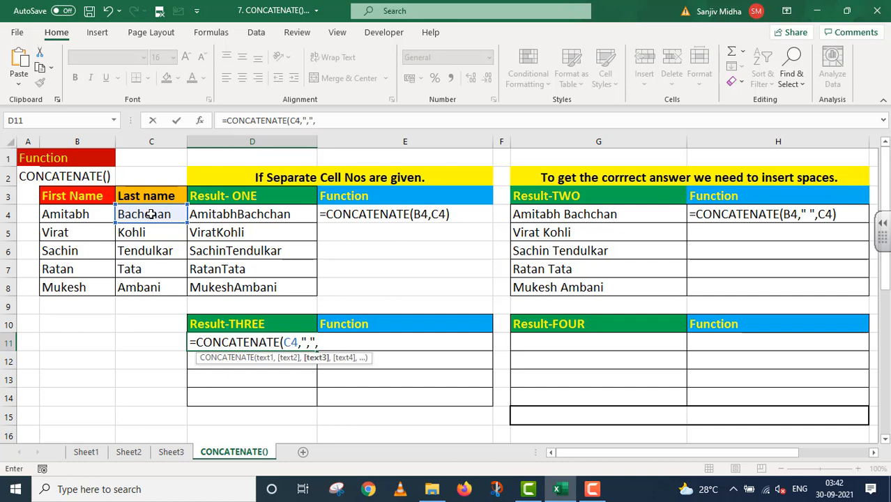
{"action": "left_click", "coordinate": [72, 216]}
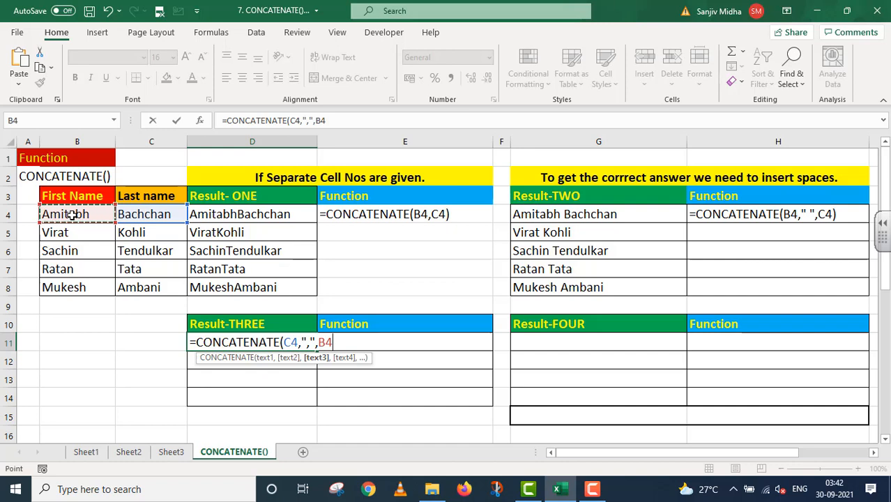
{"action": "type", "text": ")"}
{"action": "key", "text": "Return"}
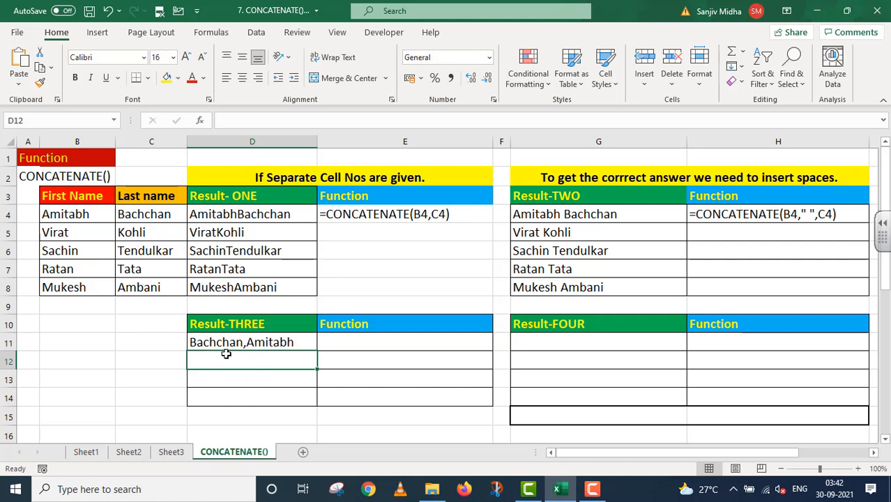
- Copy the formula text from D11 into E11 with a leading apostrophe, and fill D11 down to D14
{"action": "left_click", "coordinate": [279, 342]}
{"action": "left_click_drag", "start_coordinate": [329, 119], "coordinate": [205, 122]}
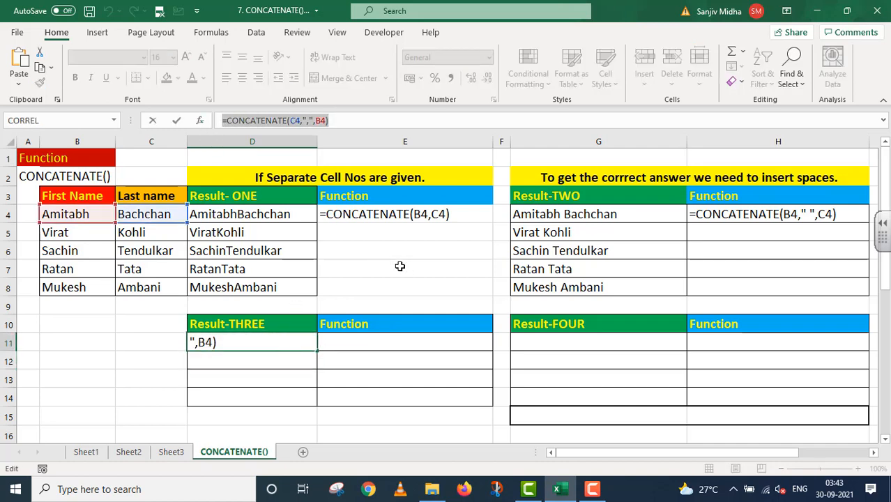
{"action": "key", "text": "Return"}
{"action": "double_click", "coordinate": [354, 342]}
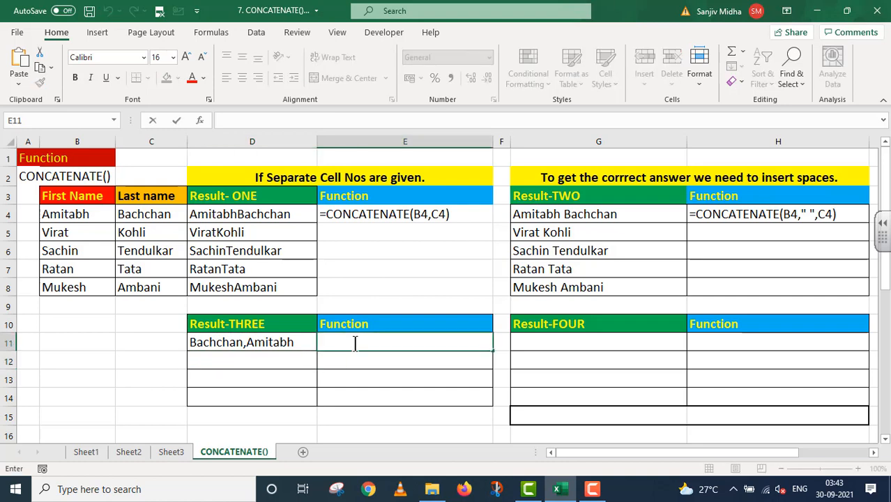
{"action": "key", "text": "ctrl+v"}
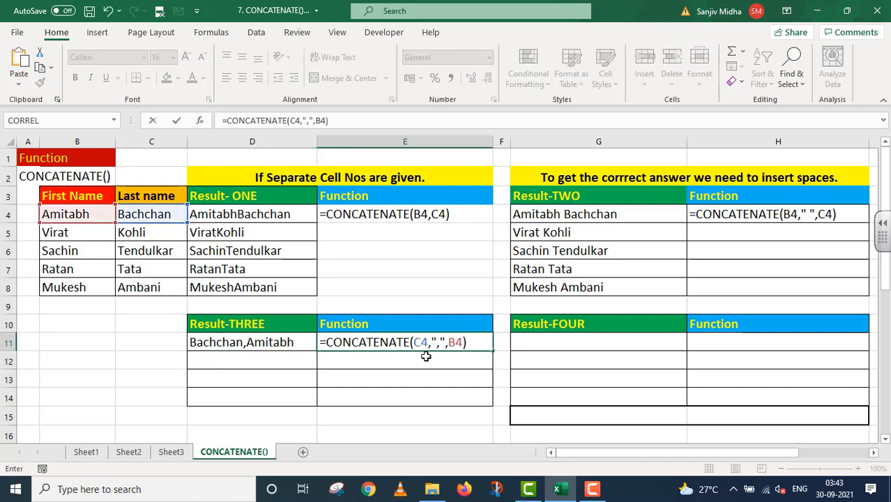
{"action": "left_click", "coordinate": [321, 341]}
{"action": "type", "text": "'"}
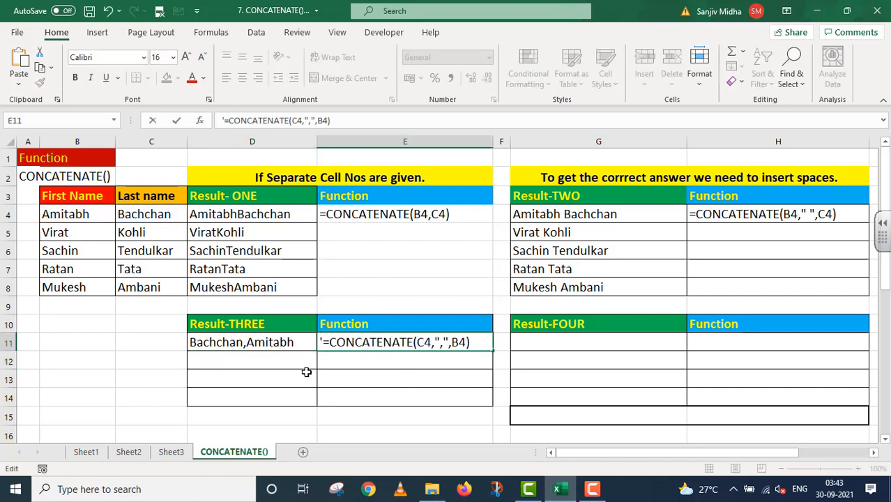
{"action": "left_click", "coordinate": [298, 342]}
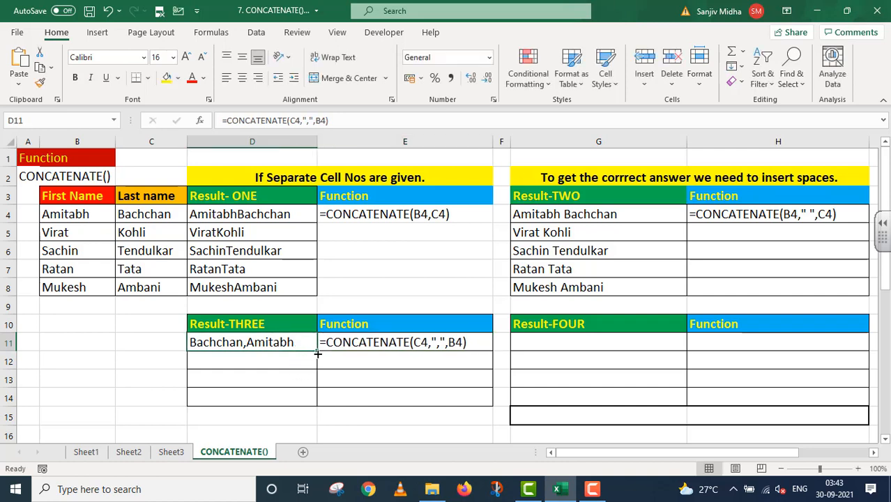
{"action": "left_click_drag", "start_coordinate": [318, 351], "coordinate": [318, 405]}
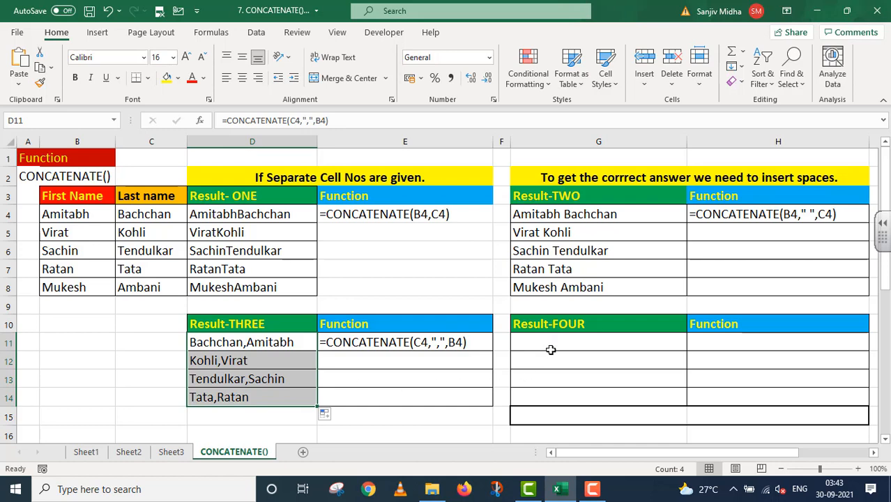
- Enter =CONCATENATE(C4,", ",B4) in G11 under Result-FOUR and fill the formula down to G14
{"action": "left_click", "coordinate": [530, 338]}
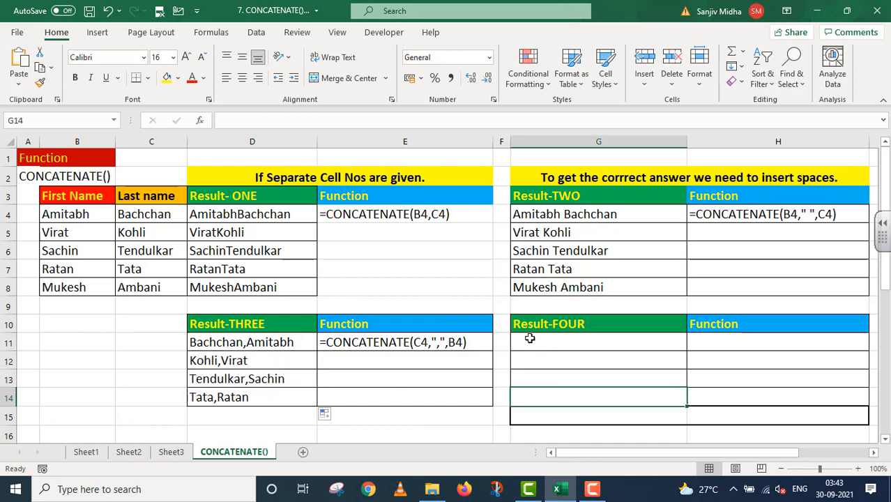
{"action": "type", "text": "="}
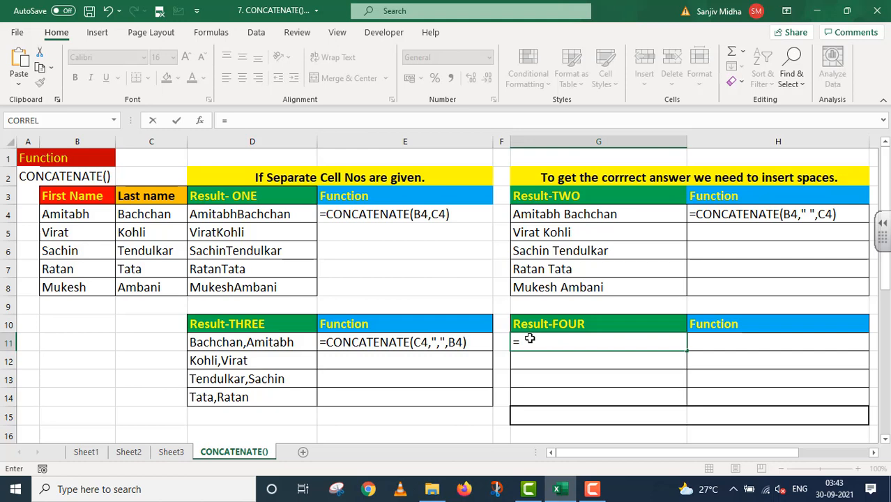
{"action": "type", "text": "CONC"}
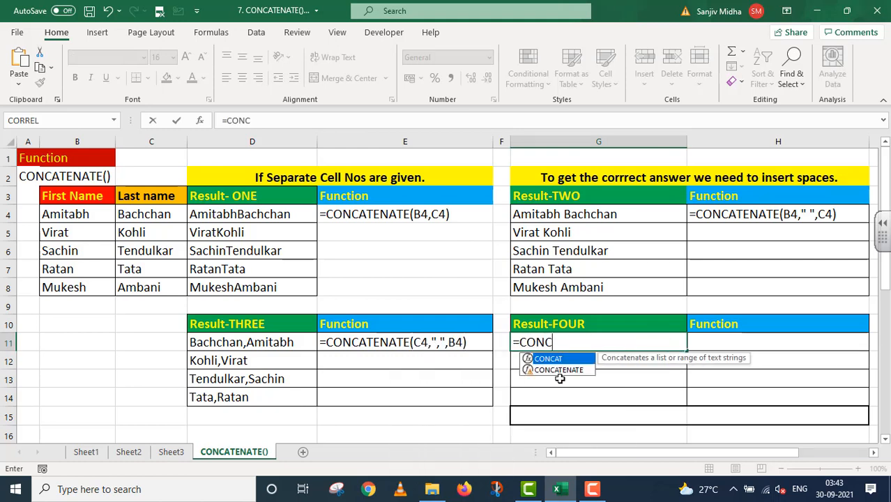
{"action": "double_click", "coordinate": [563, 369]}
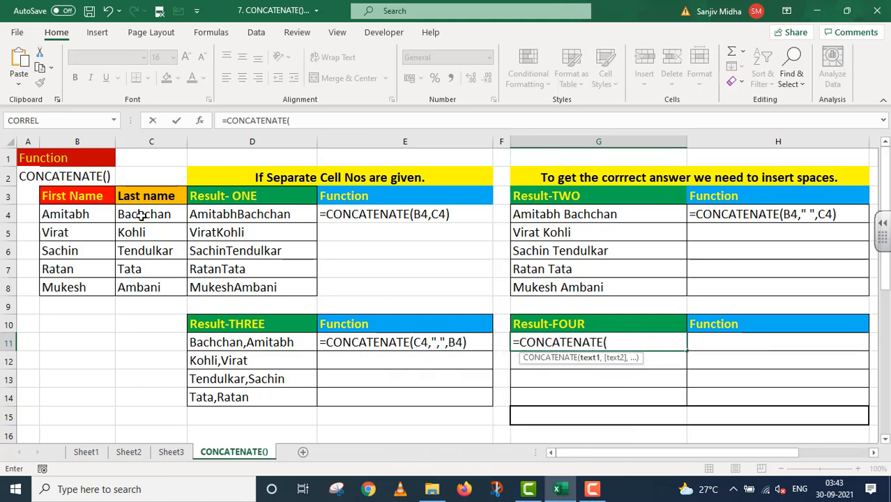
{"action": "left_click", "coordinate": [142, 216]}
{"action": "type", "text": ",\","}
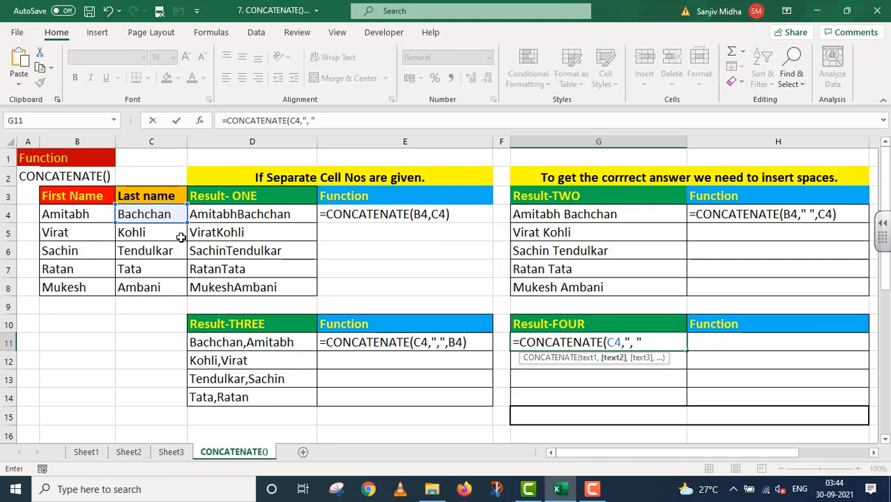
{"action": "type", "text": ","}
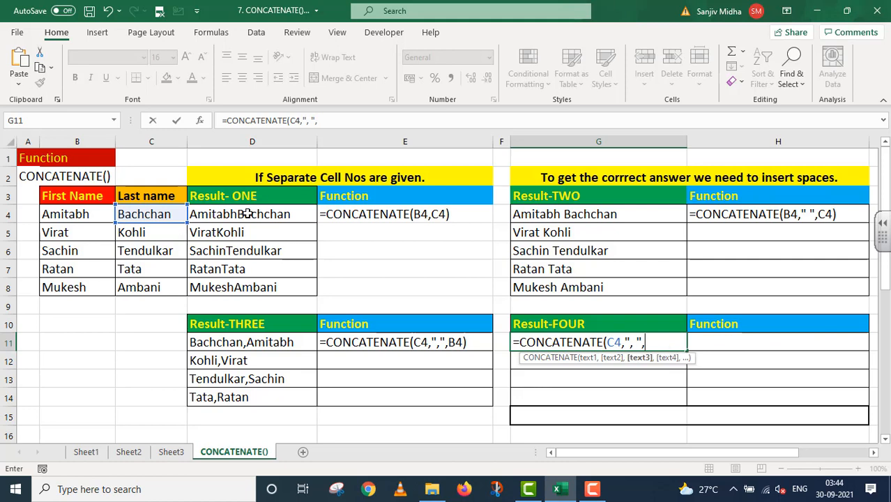
{"action": "left_click", "coordinate": [87, 217]}
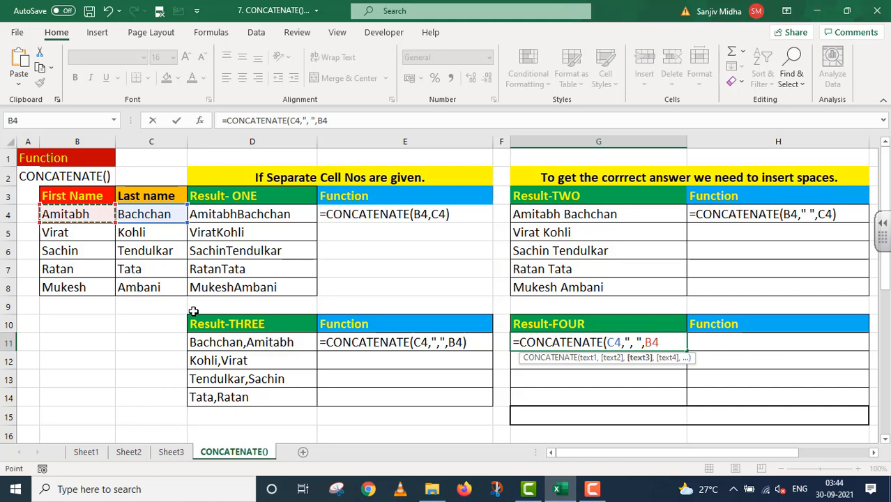
{"action": "type", "text": ")"}
{"action": "key", "text": "Return"}
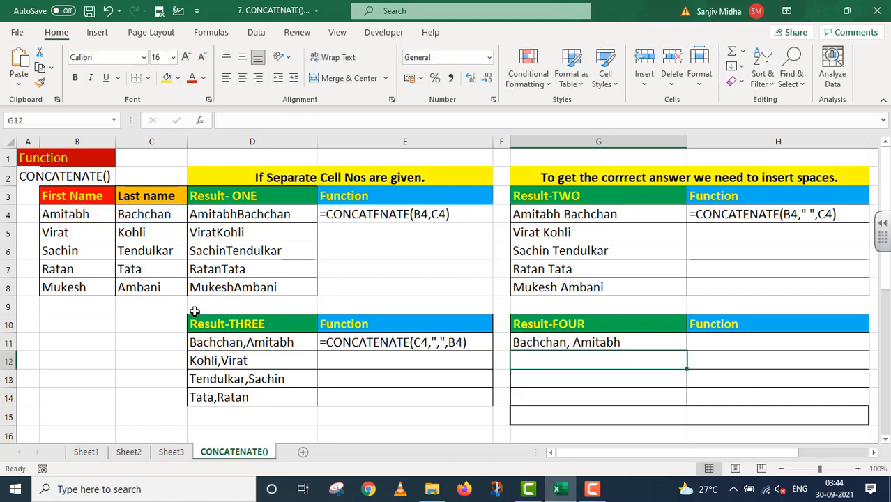
{"action": "left_click", "coordinate": [606, 340]}
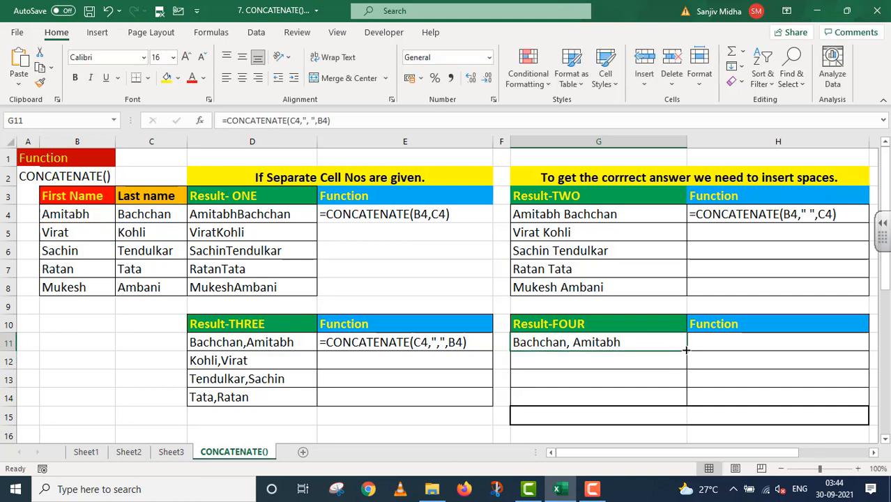
{"action": "left_click_drag", "start_coordinate": [686, 350], "coordinate": [686, 404]}
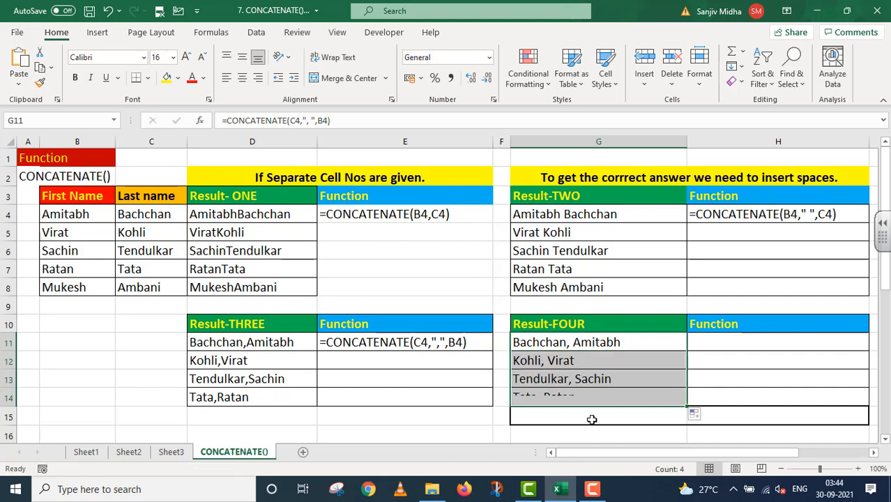
- Copy the formula text from G11 into H11 and prefix it with an apostrophe to show it as plain text
{"action": "left_click", "coordinate": [679, 341]}
{"action": "double_click", "coordinate": [679, 340]}
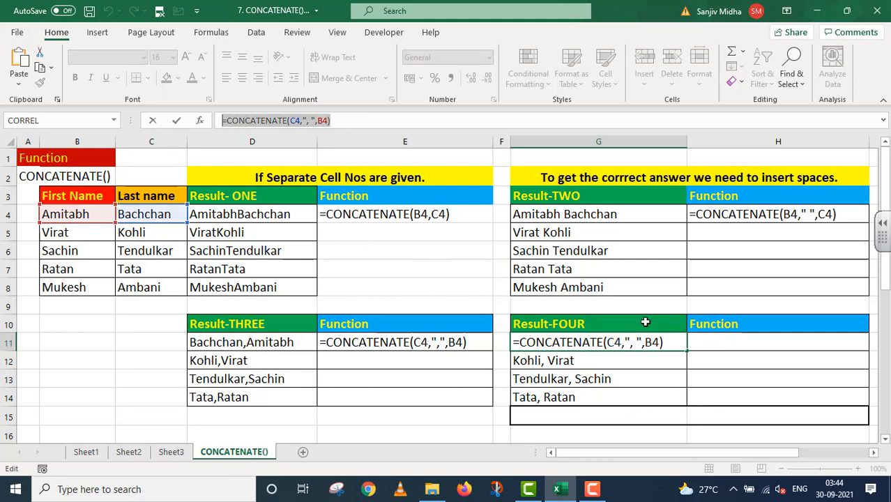
{"action": "left_click", "coordinate": [703, 338]}
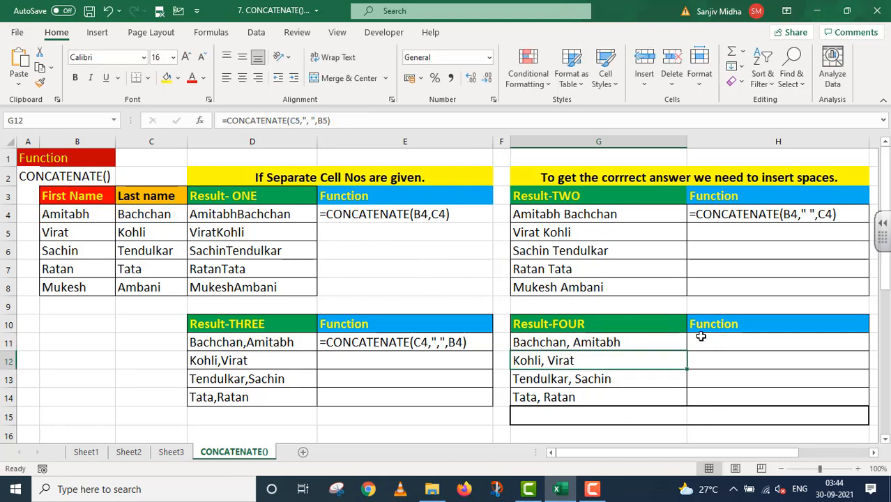
{"action": "double_click", "coordinate": [703, 338]}
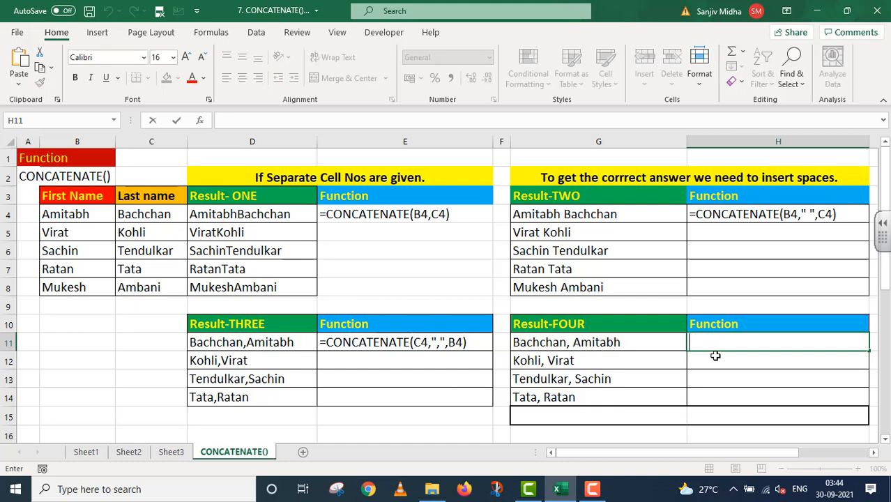
{"action": "key", "text": "ctrl+v"}
{"action": "left_click", "coordinate": [691, 342]}
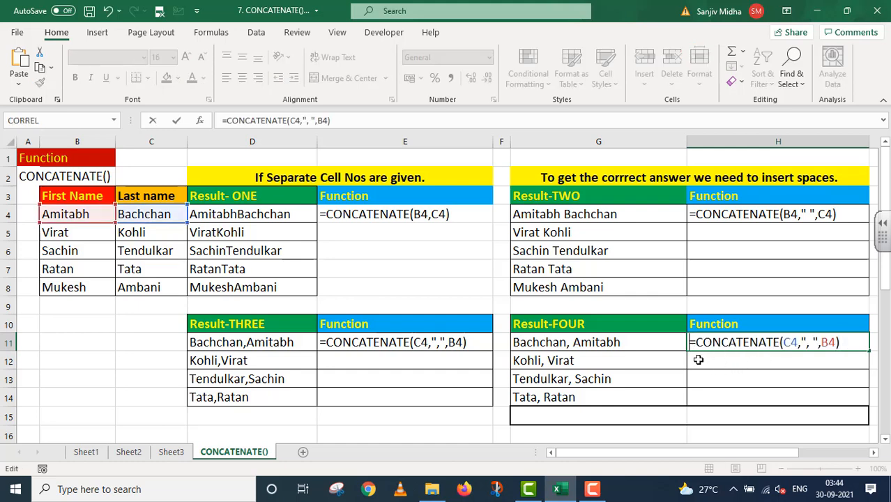
{"action": "type", "text": "'"}
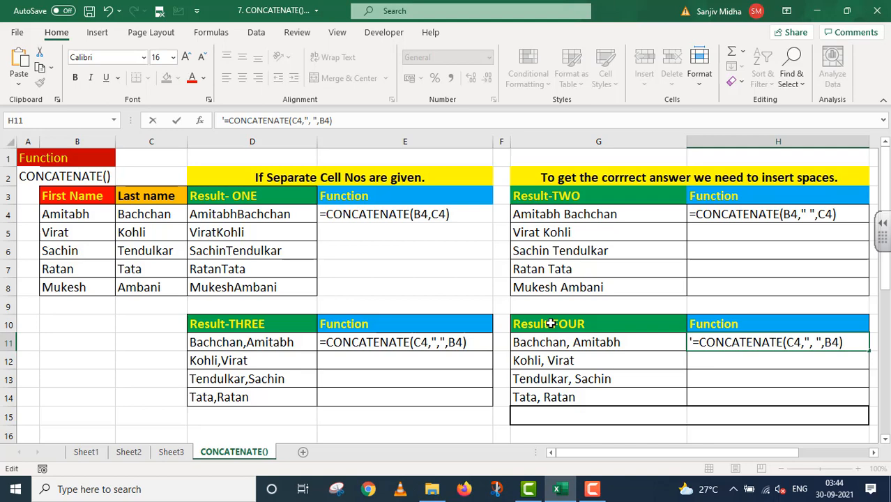
- Enter =CONCATENATE(B18:B22,C18:C22) in D18 under Result-FIVE to join the name ranges without a space
{"action": "scroll", "coordinate": [551, 322], "scroll_direction": "down", "scroll_amount": 4}
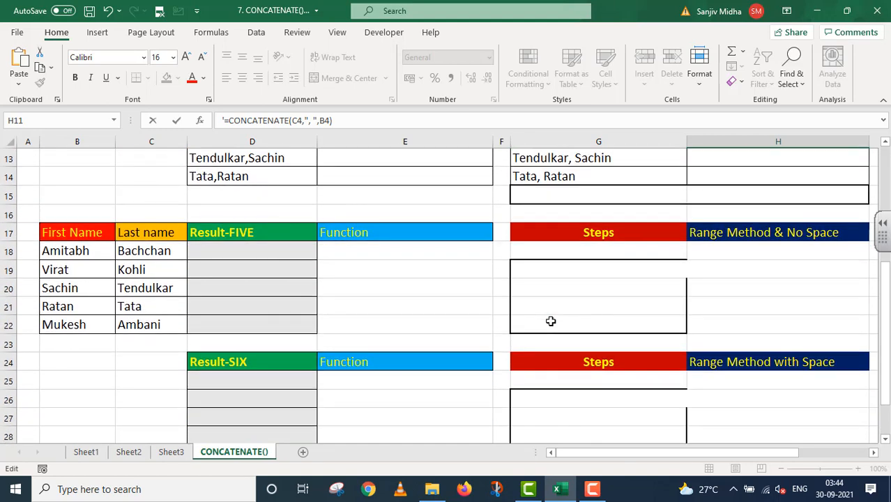
{"action": "double_click", "coordinate": [209, 250]}
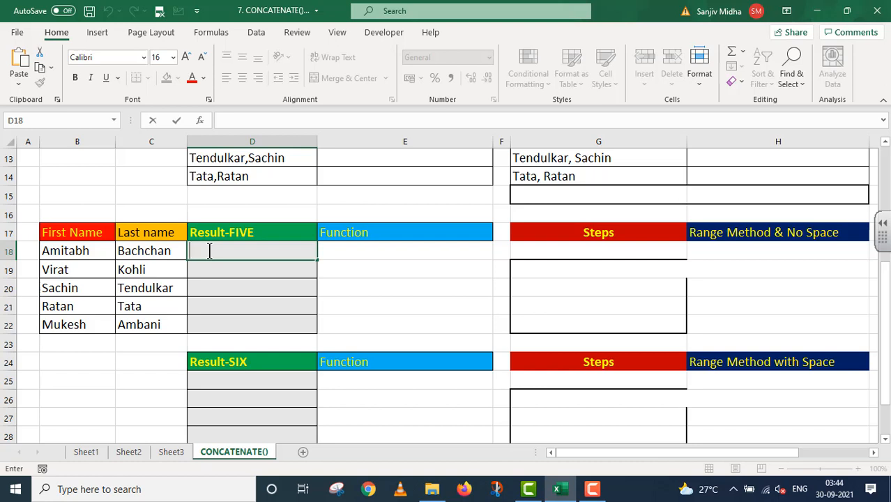
{"action": "type", "text": "=CONC"}
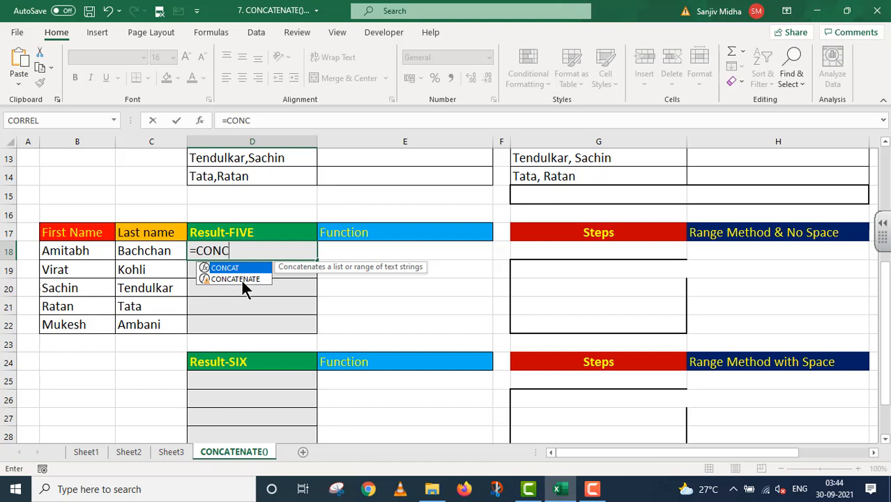
{"action": "double_click", "coordinate": [241, 278]}
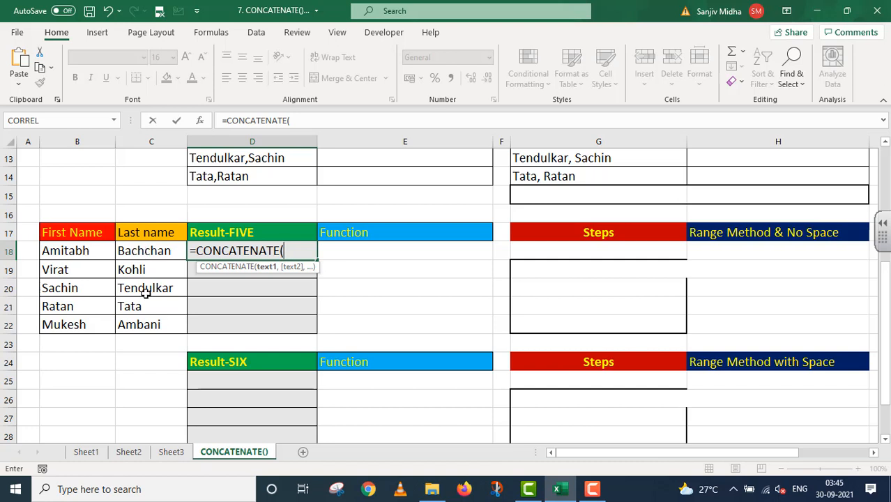
{"action": "left_click", "coordinate": [89, 248]}
{"action": "left_click_drag", "start_coordinate": [89, 248], "coordinate": [99, 317]}
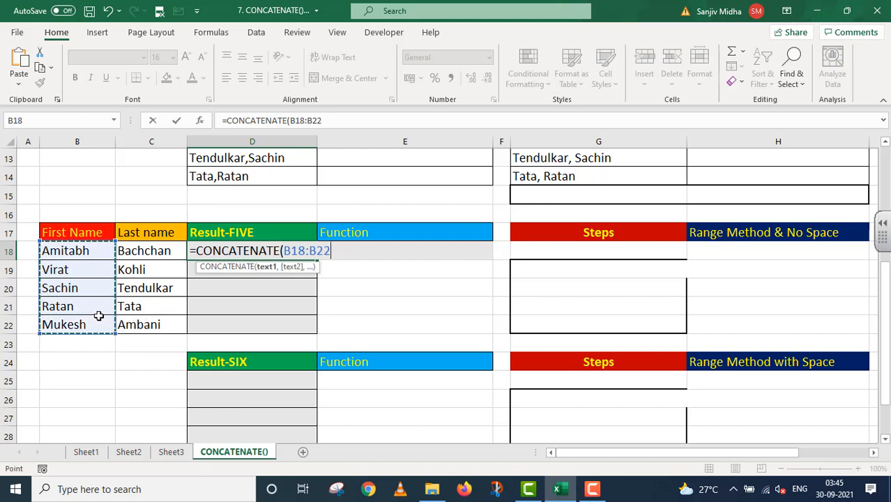
{"action": "type", "text": ","}
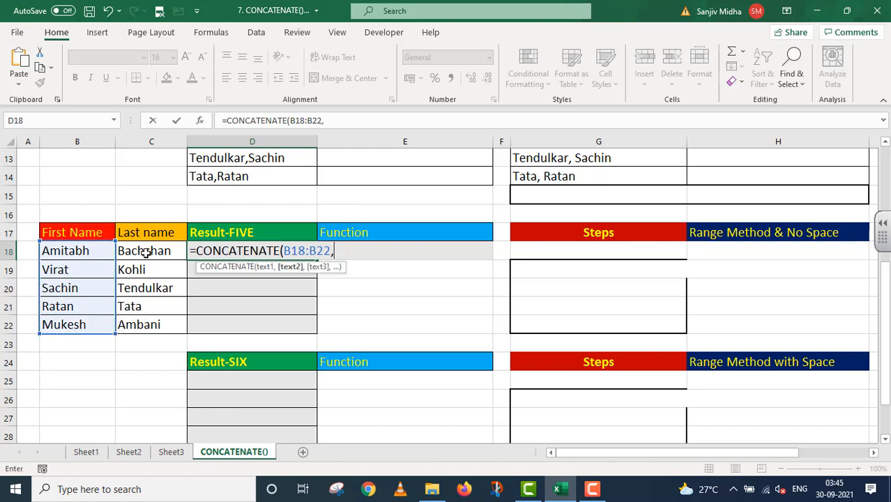
{"action": "left_click_drag", "start_coordinate": [146, 253], "coordinate": [146, 325]}
{"action": "type", "text": ")"}
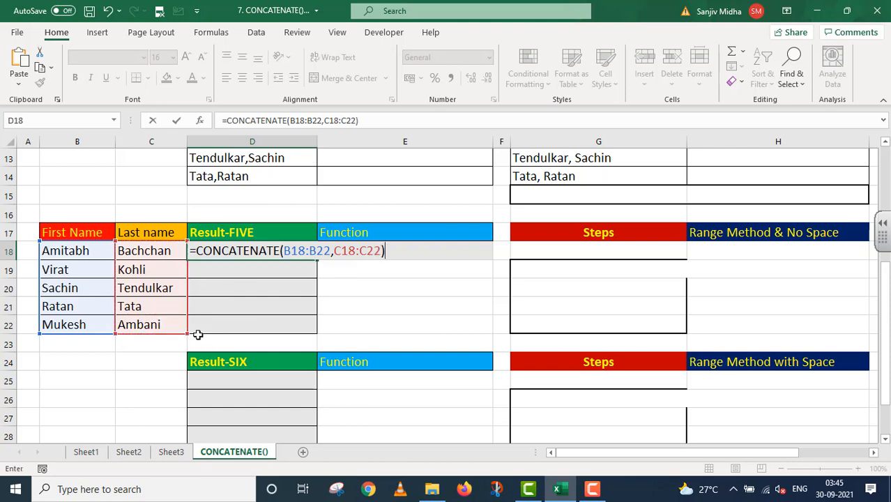
{"action": "key", "text": "Return"}
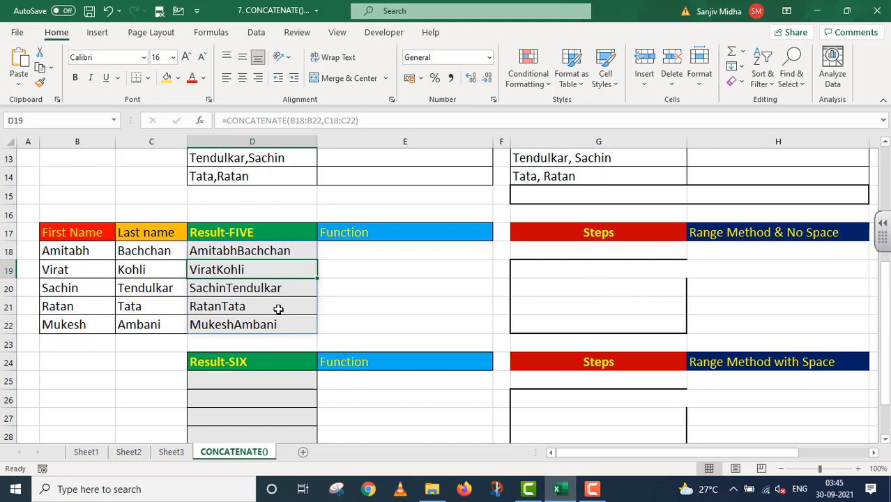
- Copy the formula text from D18 into E18 and prefix it with an apostrophe to show it as plain text
{"action": "left_click", "coordinate": [288, 251]}
{"action": "left_click_drag", "start_coordinate": [366, 120], "coordinate": [204, 122]}
{"action": "key", "text": "ctrl+c"}
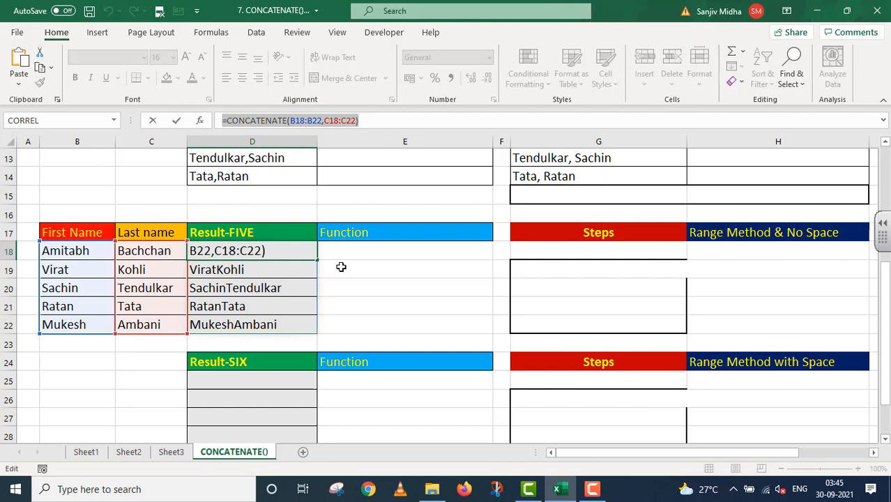
{"action": "key", "text": "Return"}
{"action": "double_click", "coordinate": [339, 252]}
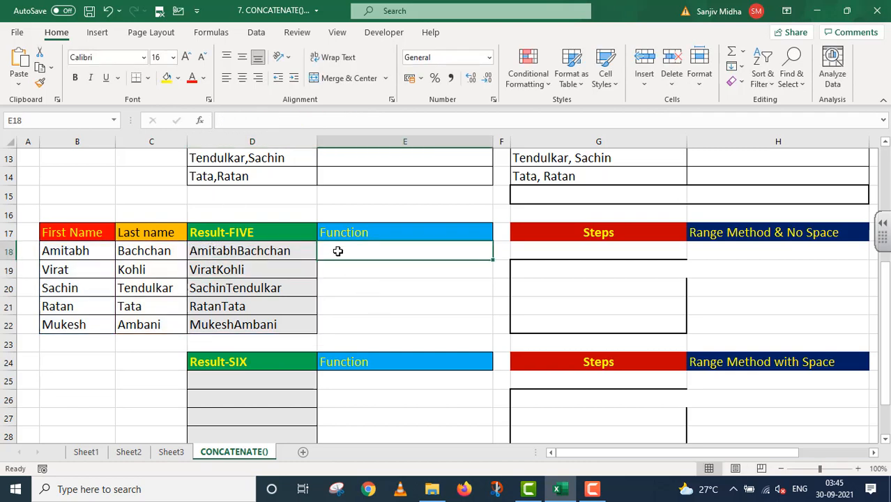
{"action": "key", "text": "ctrl+v"}
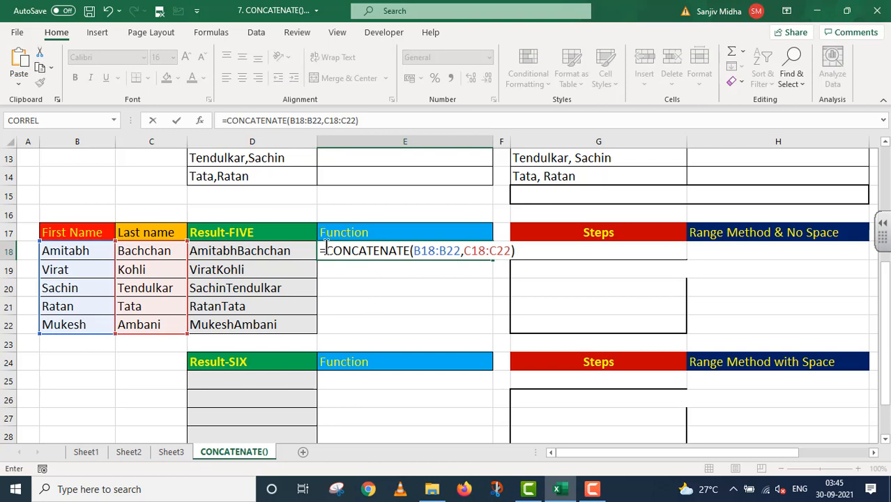
{"action": "key", "text": "Home"}
{"action": "type", "text": "'"}
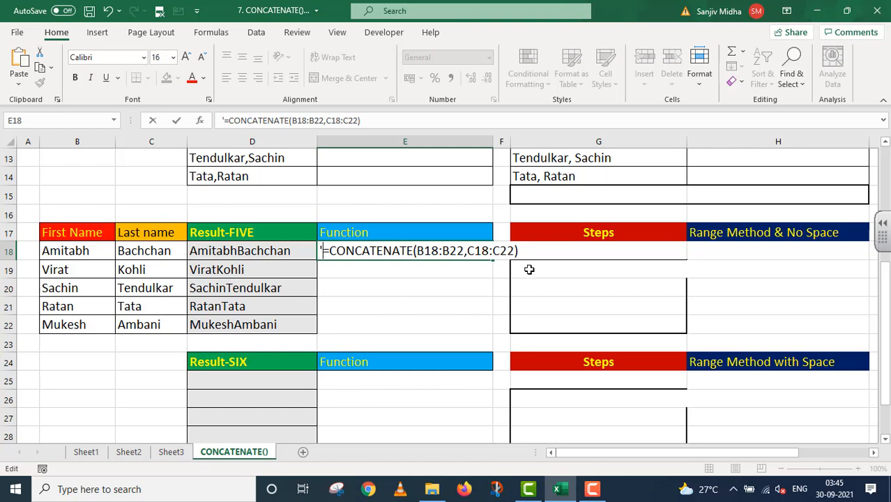
- Set the font colour of the hidden steps text in G19:G22 to black
{"action": "left_click_drag", "start_coordinate": [529, 269], "coordinate": [525, 322]}
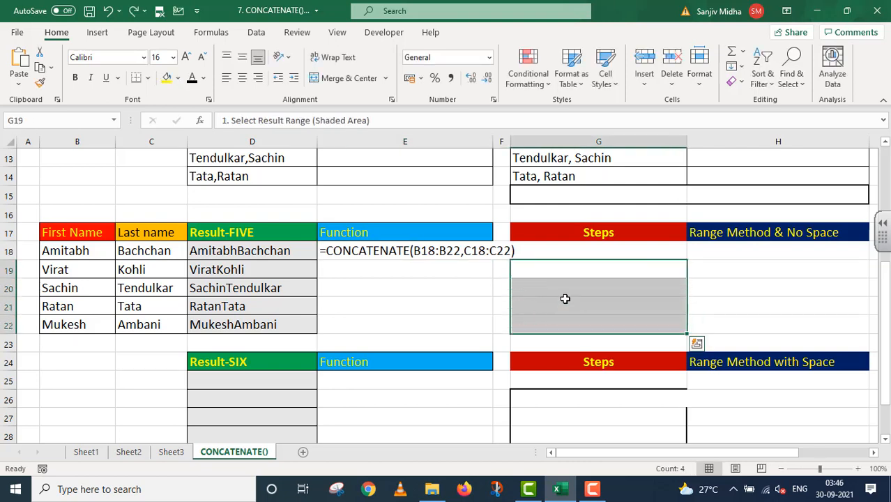
{"action": "left_click", "coordinate": [193, 77]}
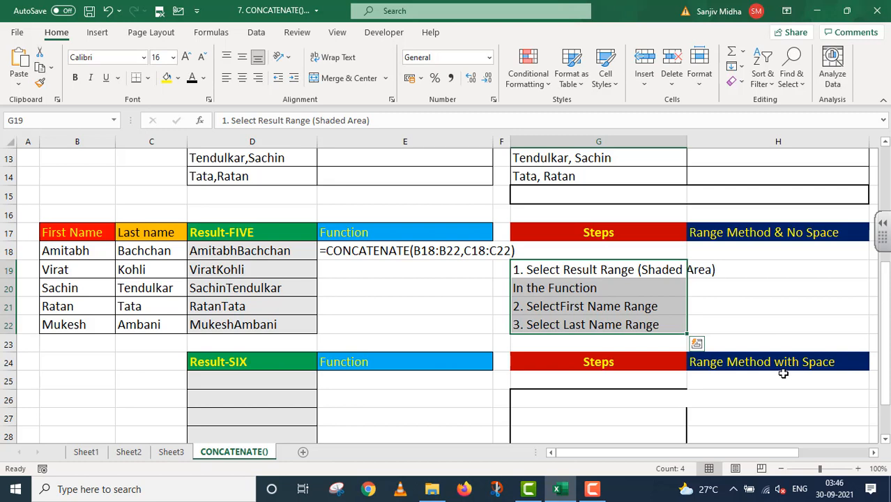
- Enter =CONCATENATE(B18:B22," ",C18:C22) for the shaded range D25:D29 under Result-SIX
{"action": "scroll", "coordinate": [775, 373], "scroll_direction": "down", "scroll_amount": 1}
{"action": "left_click_drag", "start_coordinate": [287, 320], "coordinate": [287, 393]}
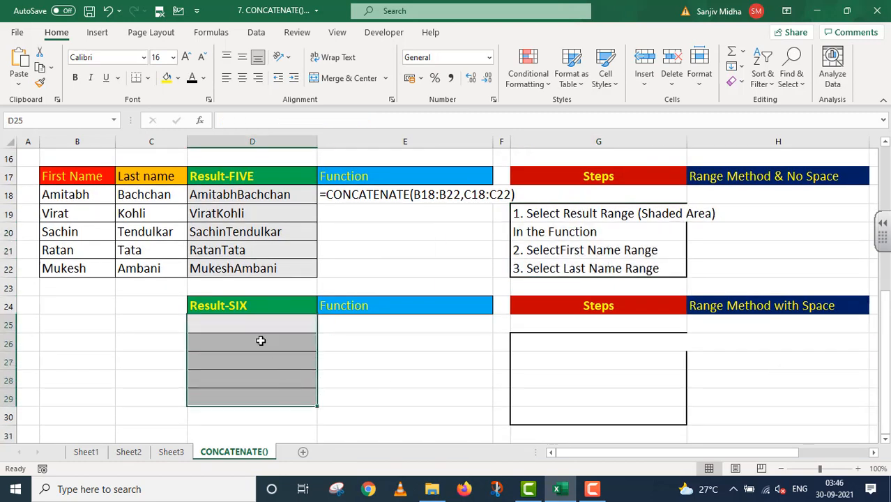
{"action": "left_click", "coordinate": [233, 120]}
{"action": "type", "text": "=Con"}
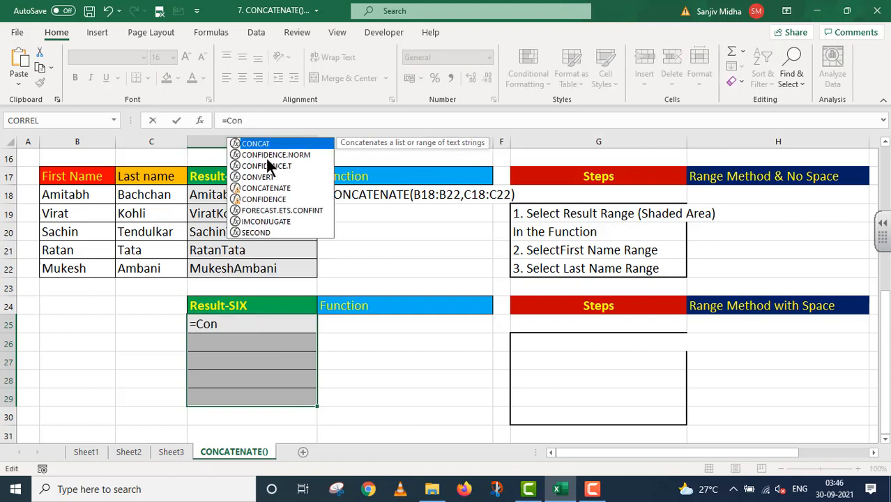
{"action": "double_click", "coordinate": [265, 188]}
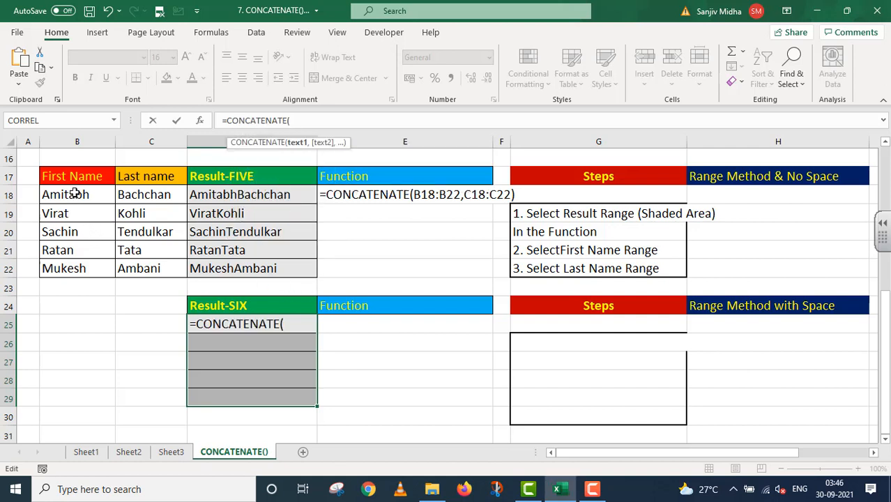
{"action": "left_click_drag", "start_coordinate": [75, 193], "coordinate": [74, 254]}
{"action": "left_click_drag", "start_coordinate": [73, 263], "coordinate": [74, 265]}
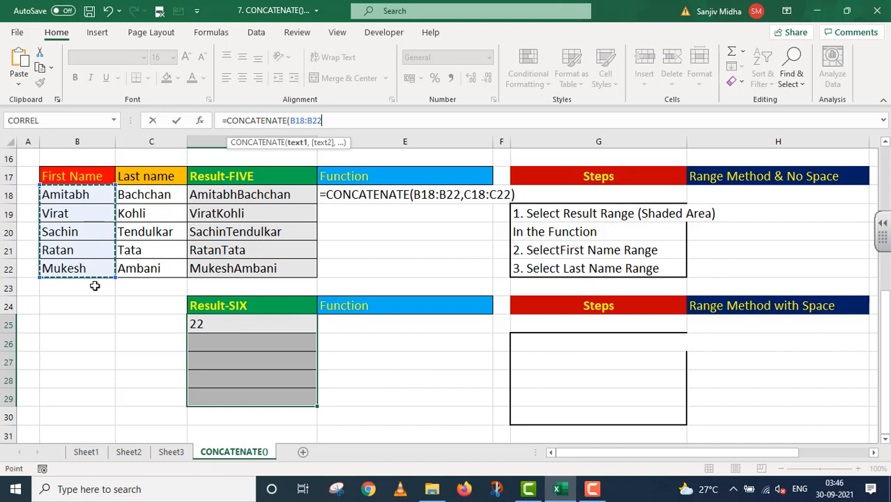
{"action": "type", "text": ","}
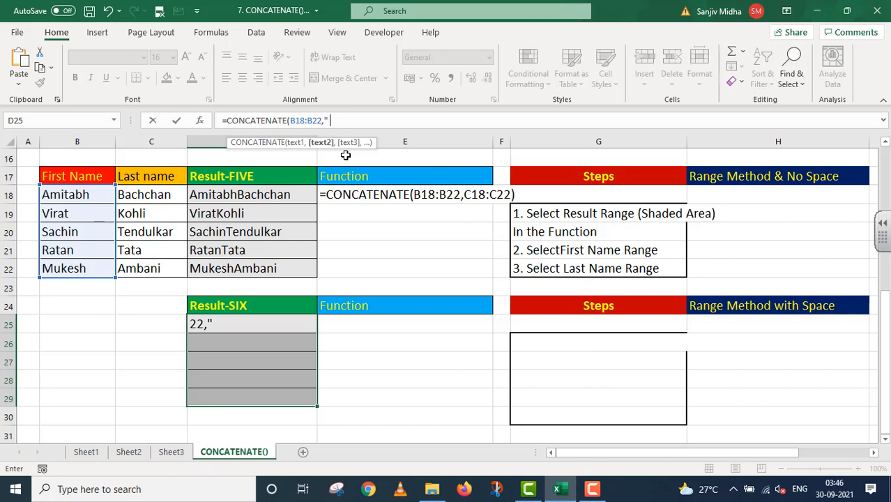
{"action": "type", "text": "\" \","}
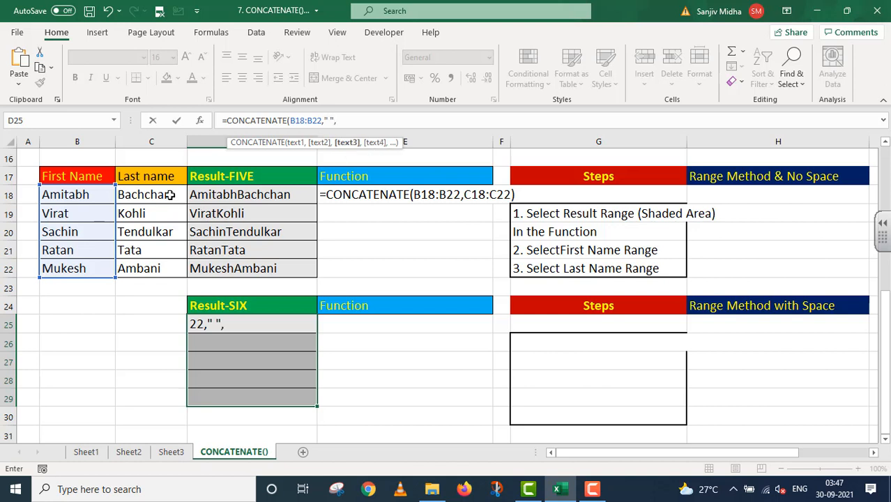
{"action": "left_click_drag", "start_coordinate": [170, 196], "coordinate": [176, 269]}
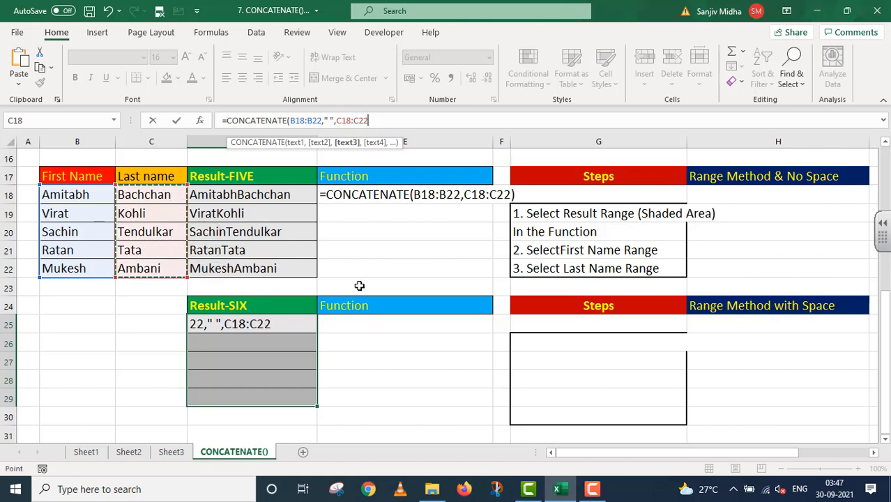
{"action": "type", "text": ")"}
{"action": "key", "text": "Return"}
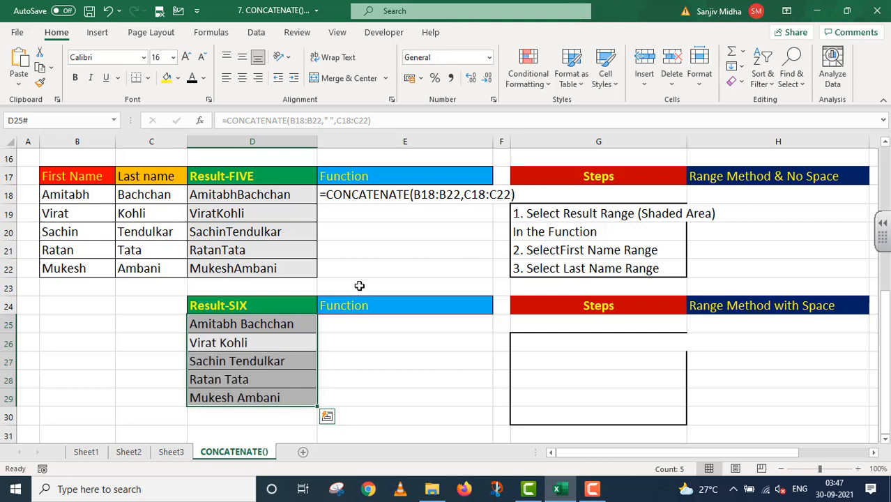
- Copy the formula text from D25 into E25 with a leading apostrophe so it shows as plain text
{"action": "left_click", "coordinate": [380, 329]}
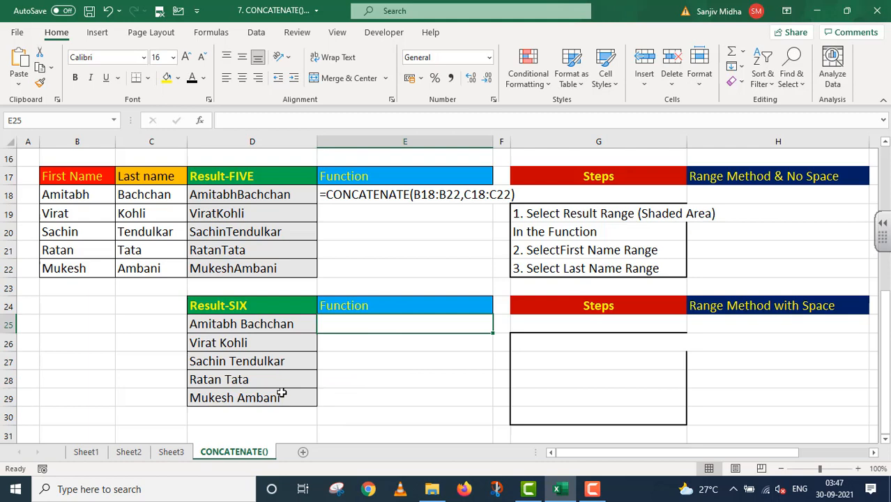
{"action": "left_click", "coordinate": [305, 323]}
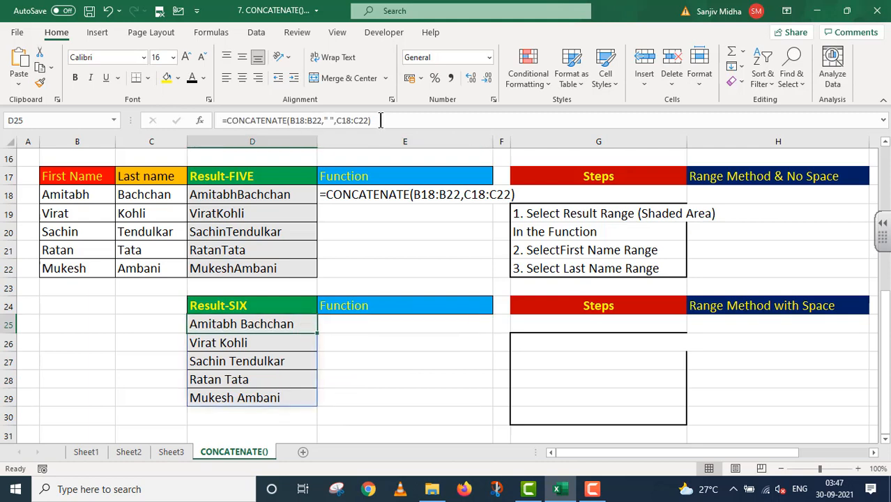
{"action": "left_click", "coordinate": [380, 119]}
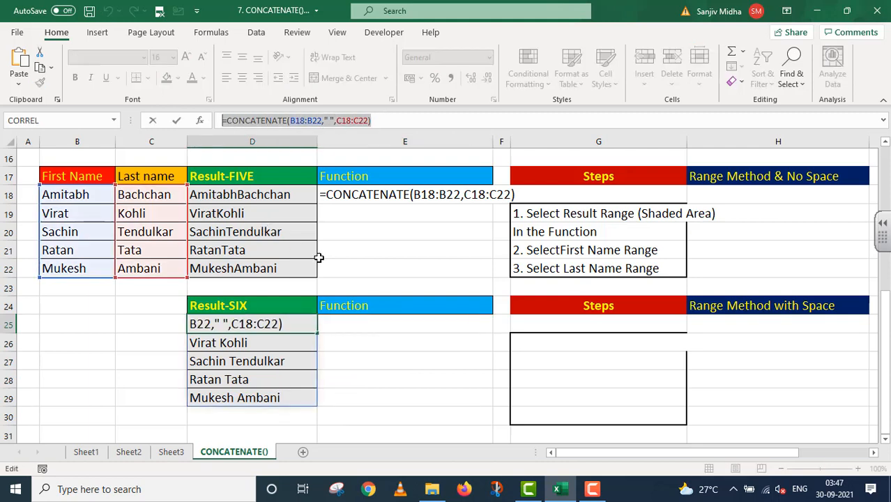
{"action": "left_click", "coordinate": [369, 337]}
{"action": "double_click", "coordinate": [342, 322]}
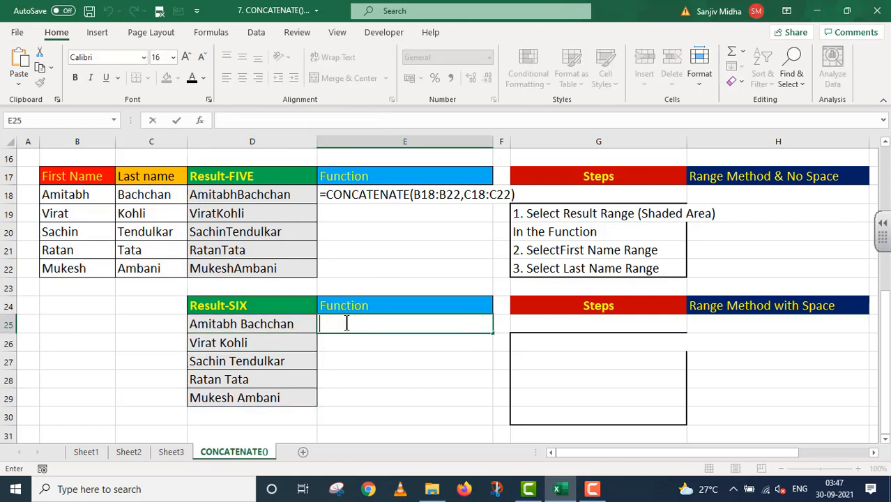
{"action": "type", "text": "=CONCATENATE(B18:B22,\" \",C18:C22)"}
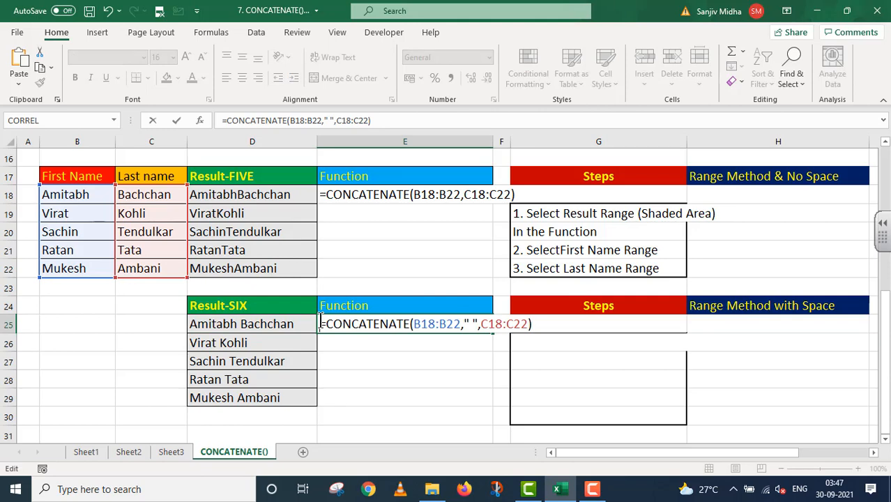
{"action": "key", "text": "ctrl+Return"}
{"action": "left_click", "coordinate": [449, 403]}
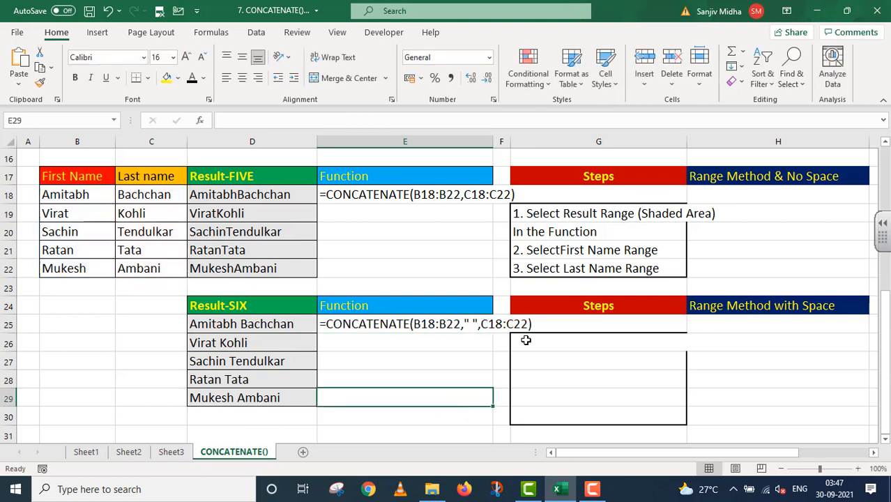
- Set the font colour of the hidden steps text in G26:G30 to black
{"action": "left_click_drag", "start_coordinate": [525, 340], "coordinate": [522, 408]}
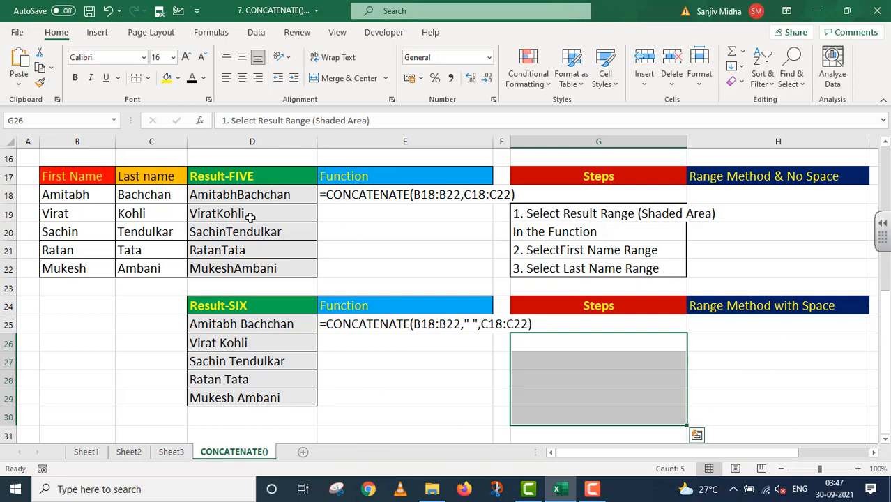
{"action": "left_click", "coordinate": [192, 74]}
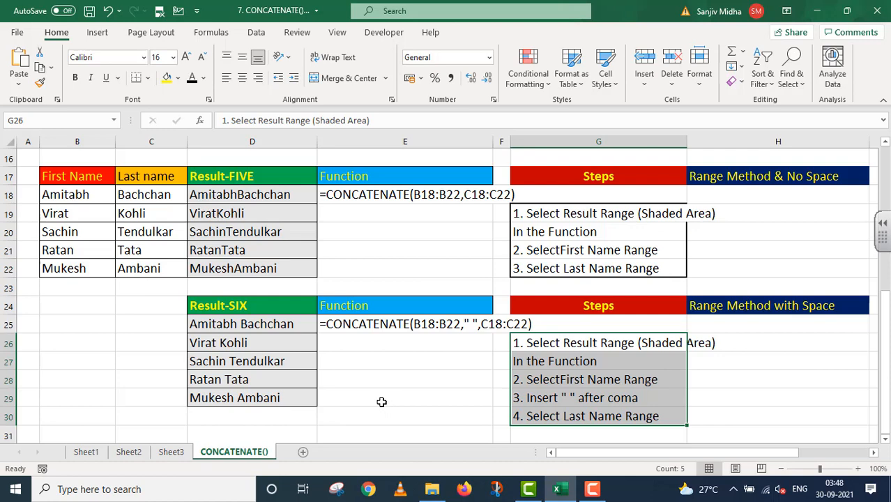
{"action": "left_click_drag", "start_coordinate": [295, 193], "coordinate": [295, 262]}
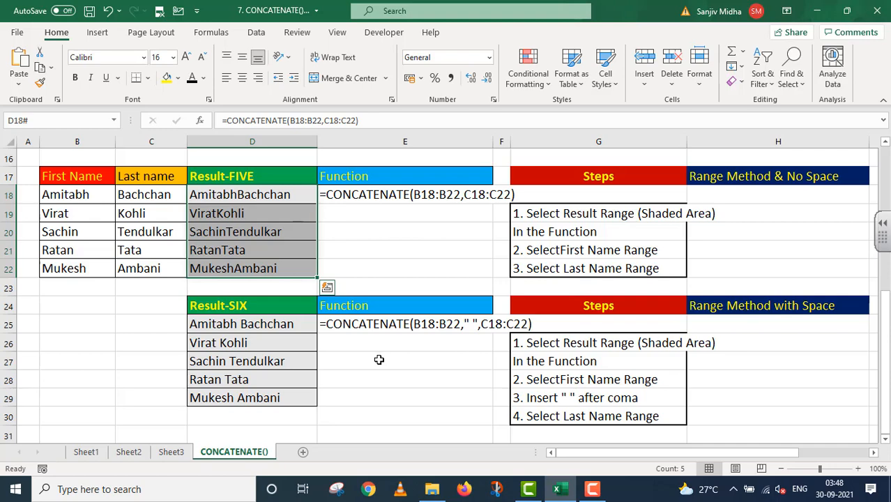
{"action": "scroll", "coordinate": [378, 360], "scroll_direction": "up", "scroll_amount": 5}
{"action": "scroll", "coordinate": [379, 360], "scroll_direction": "down", "scroll_amount": 3}
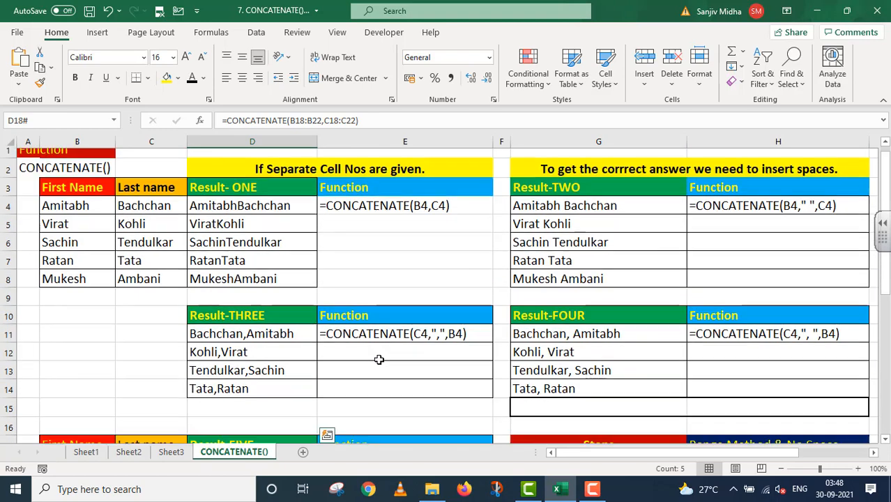
{"action": "scroll", "coordinate": [379, 360], "scroll_direction": "down", "scroll_amount": 3}
{"action": "scroll", "coordinate": [379, 361], "scroll_direction": "up", "scroll_amount": 1}
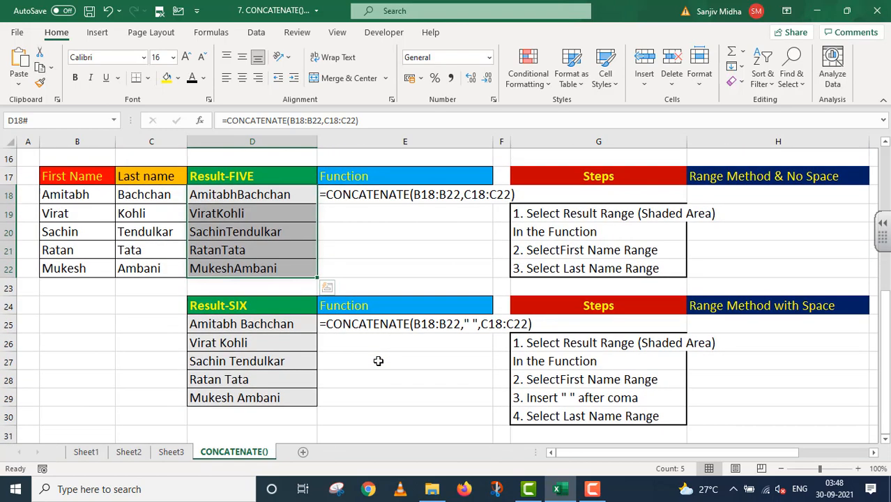